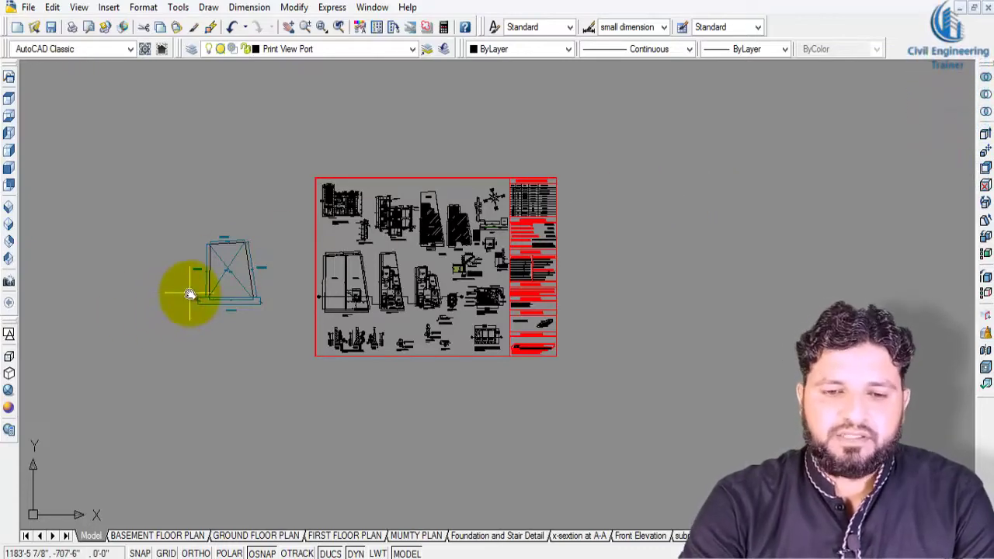
- Zoom in and out over the plot outline's FRONT, BACK, LEFT and RIGHT VIEW dimensions, ending on the basement plan
scroll(189, 293, "up", 5)
scroll(365, 311, "down", 1)
scroll(420, 240, "up", 3)
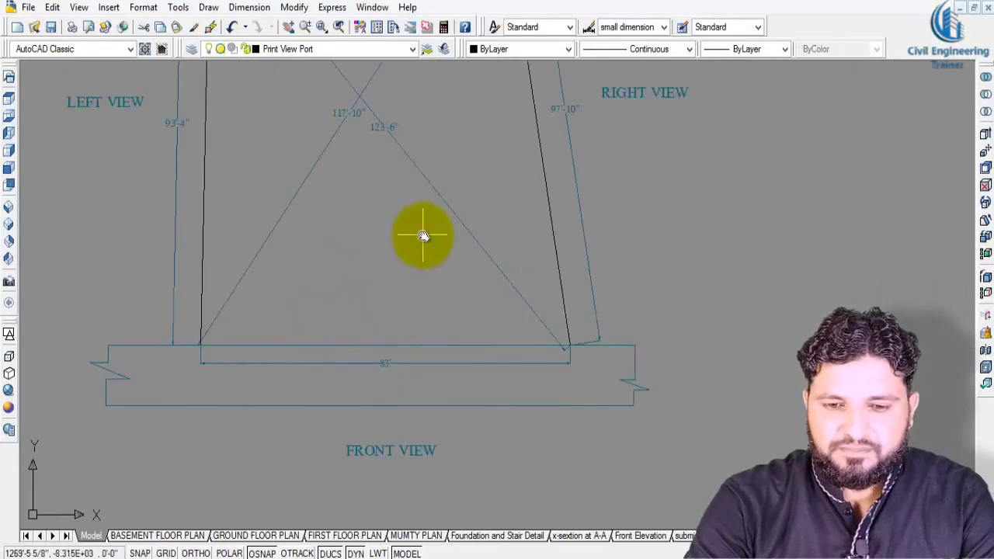
scroll(422, 236, "up", 1)
scroll(394, 473, "up", 3)
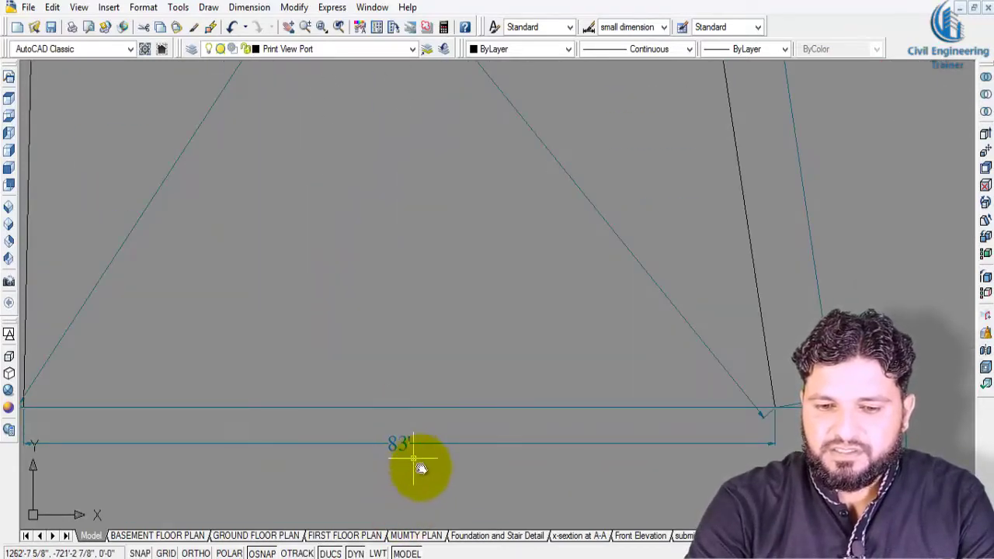
scroll(420, 469, "down", 5)
scroll(401, 324, "up", 2)
scroll(368, 350, "up", 3)
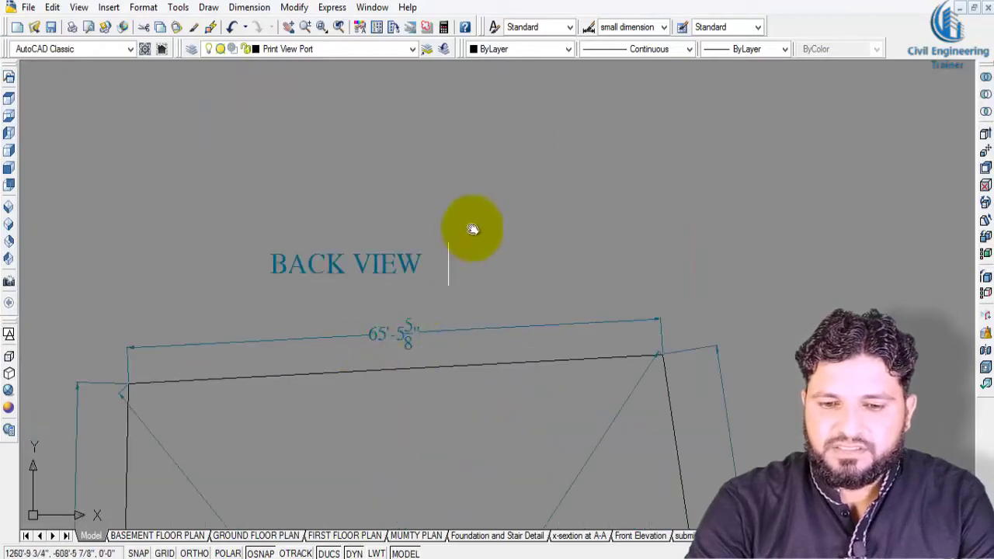
scroll(572, 384, "down", 5)
scroll(549, 337, "up", 3)
scroll(559, 388, "up", 3)
scroll(541, 388, "down", 5)
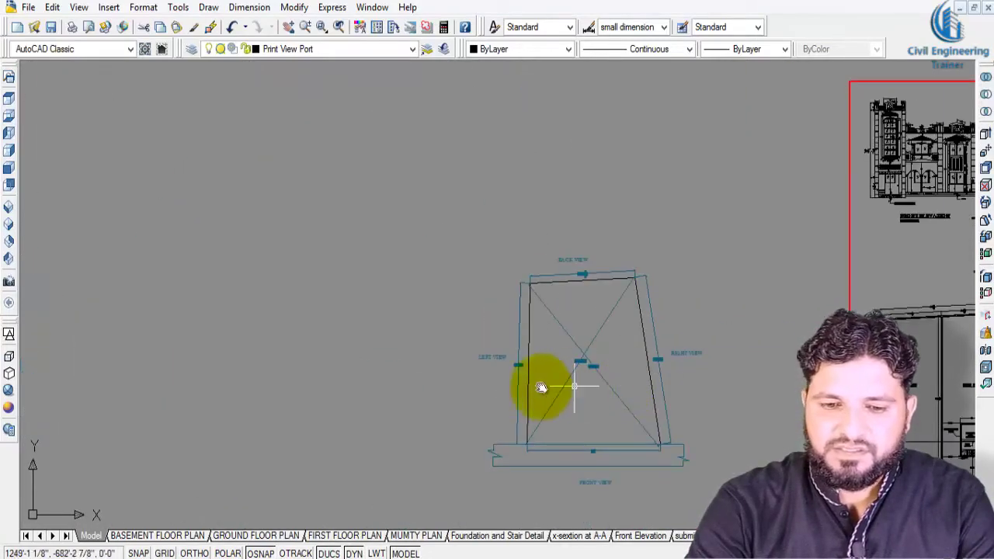
scroll(532, 382, "up", 5)
scroll(505, 353, "up", 2)
scroll(474, 332, "down", 8)
scroll(460, 346, "up", 2)
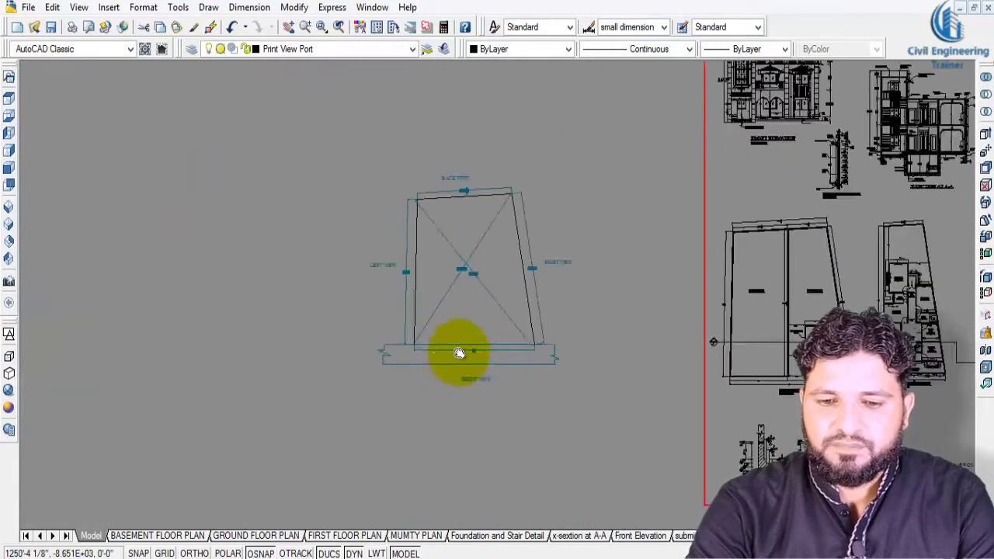
scroll(481, 351, "up", 4)
scroll(512, 344, "up", 3)
scroll(466, 381, "down", 3)
scroll(455, 310, "down", 2)
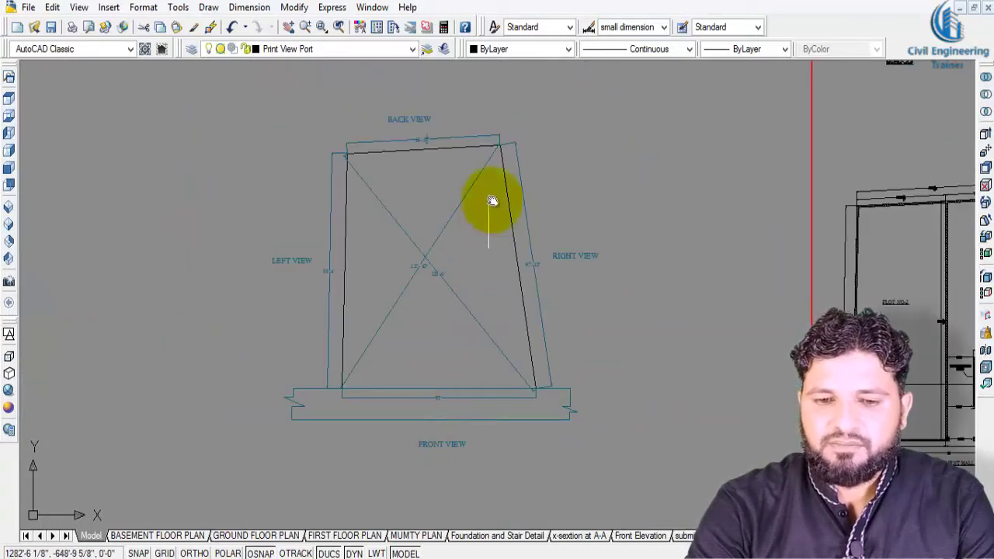
scroll(427, 322, "up", 2)
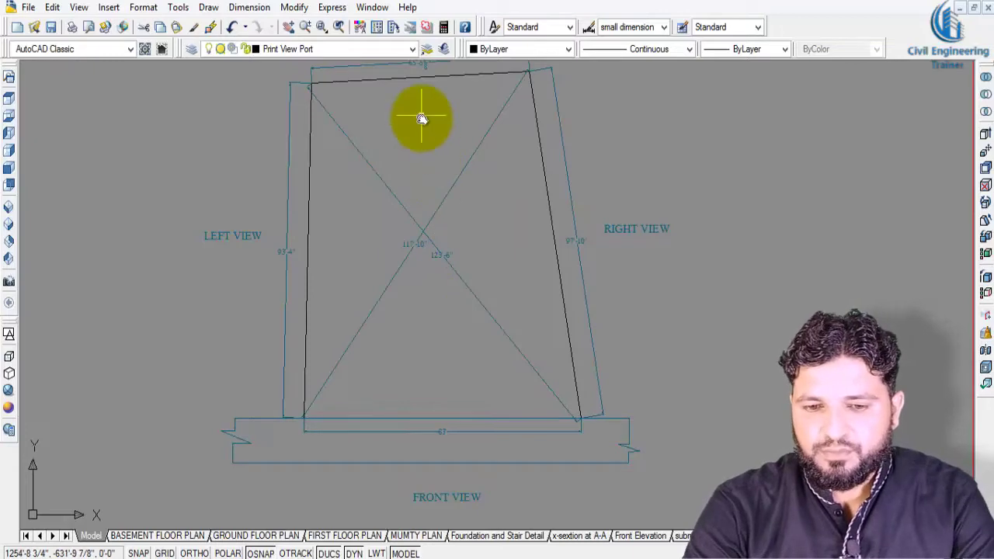
scroll(367, 333, "down", 5)
scroll(489, 334, "up", 4)
- Pan from the basement plan over to the ground floor plan and back to the two plots
scroll(466, 358, "up", 2)
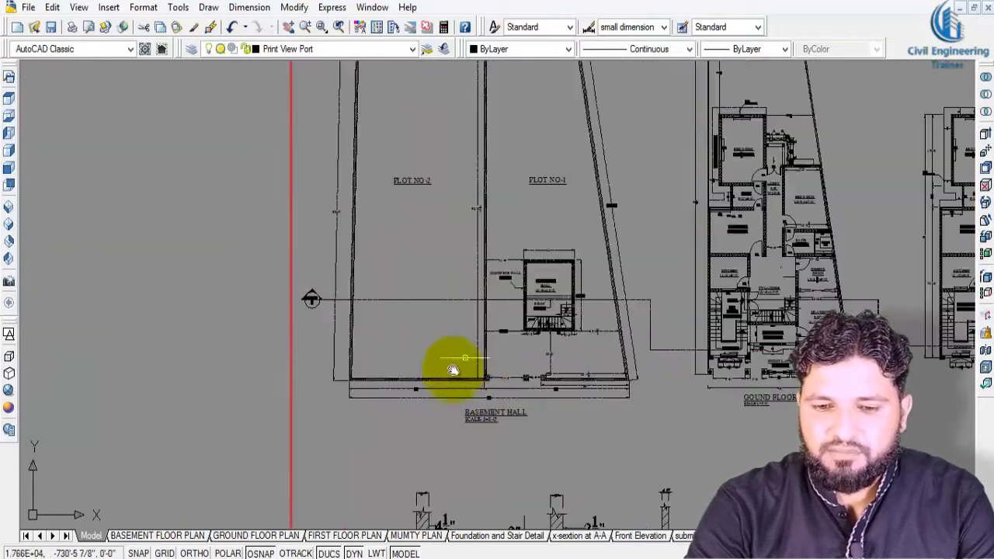
middle_click_drag(489, 233, 486, 307)
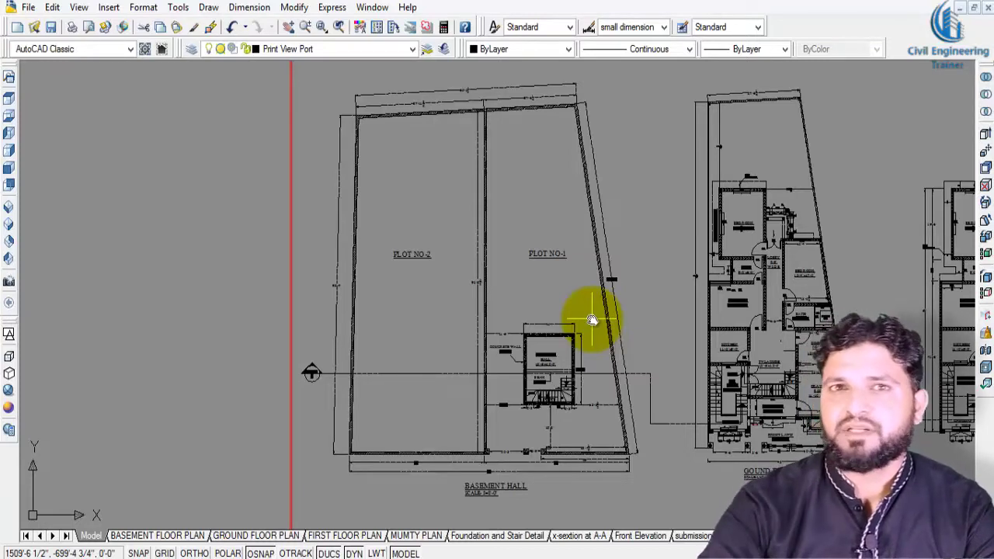
middle_click_drag(732, 344, 440, 371)
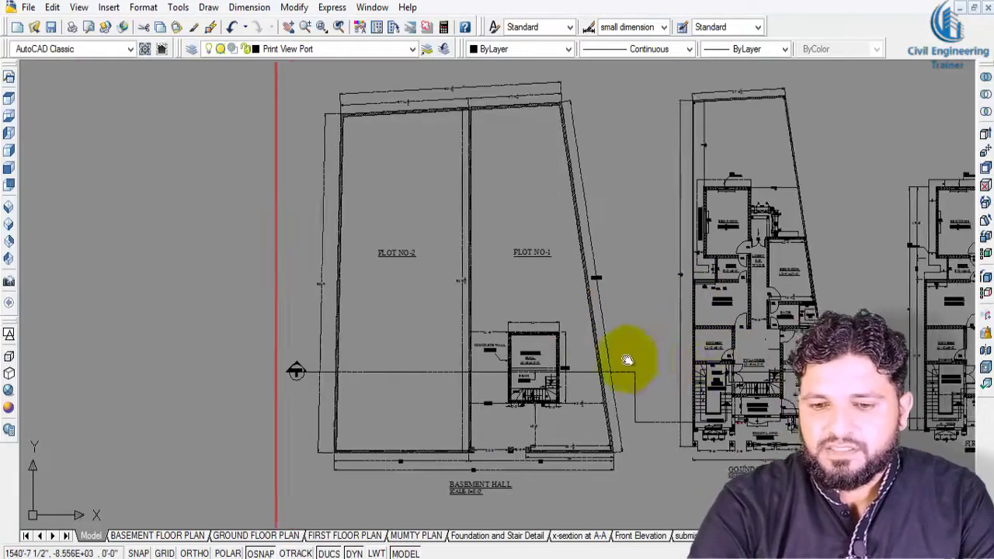
mouse_move(357, 408)
middle_mouse_down()
mouse_move(473, 395)
mouse_move(489, 333)
mouse_move(488, 450)
middle_mouse_up()
scroll(379, 377, "up", 3)
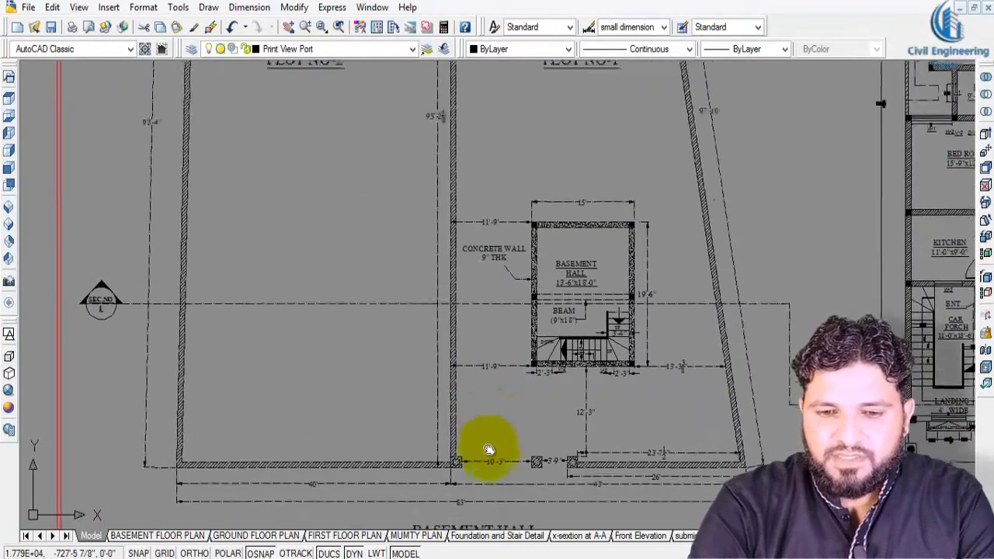
scroll(489, 451, "down", 2)
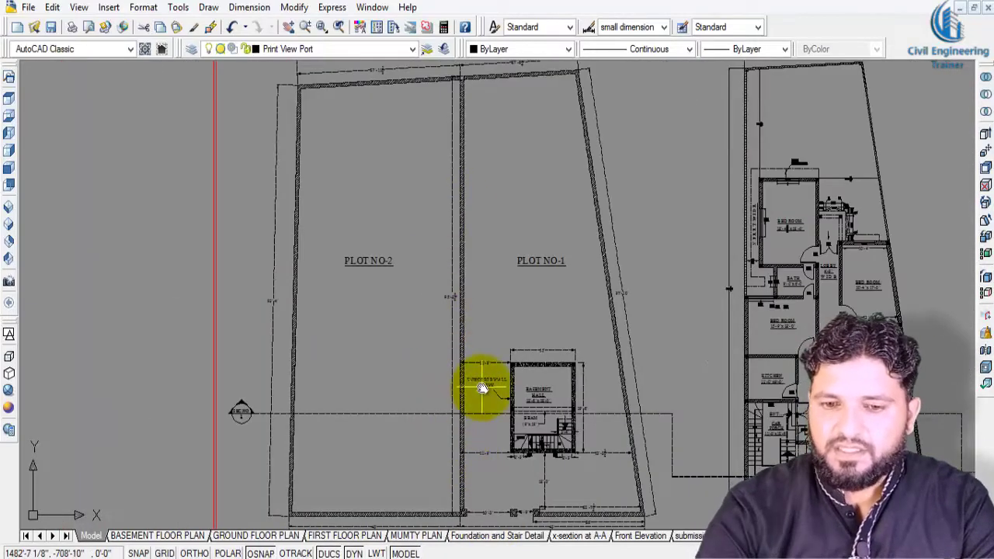
scroll(539, 482, "up", 5)
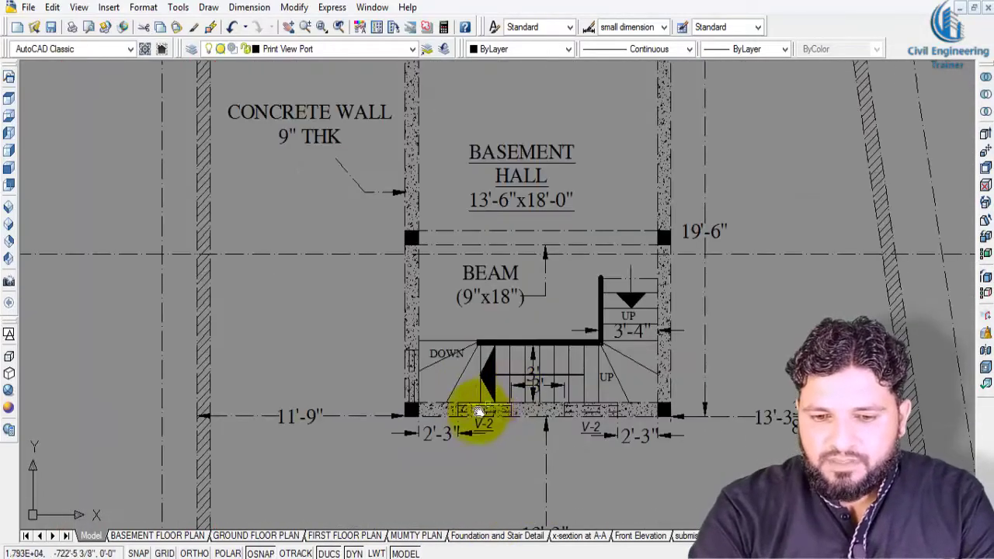
- Centre the basement hall and stairs and zoom in on them
middle_click_drag(473, 406, 464, 333)
scroll(460, 336, "down", 2)
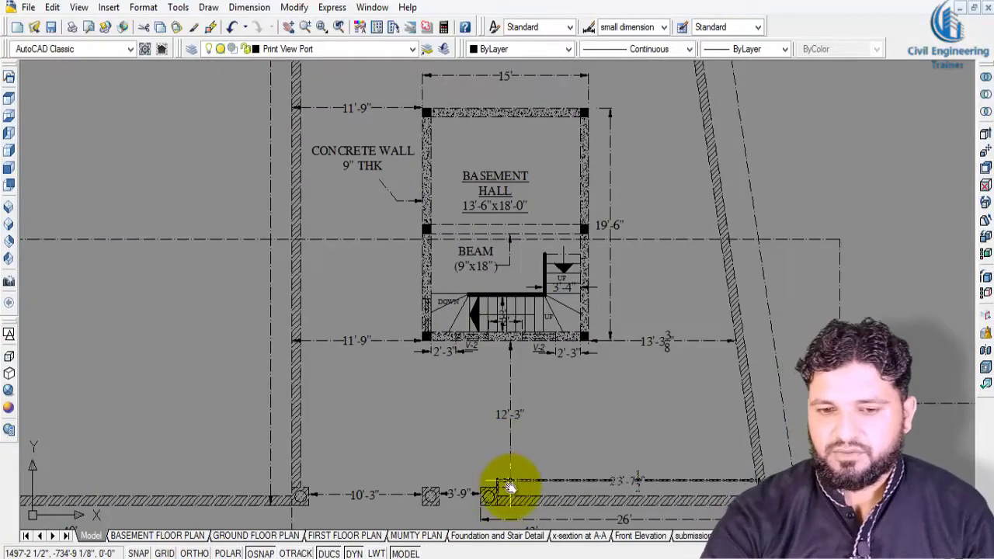
scroll(505, 311, "up", 2)
scroll(458, 326, "up", 1)
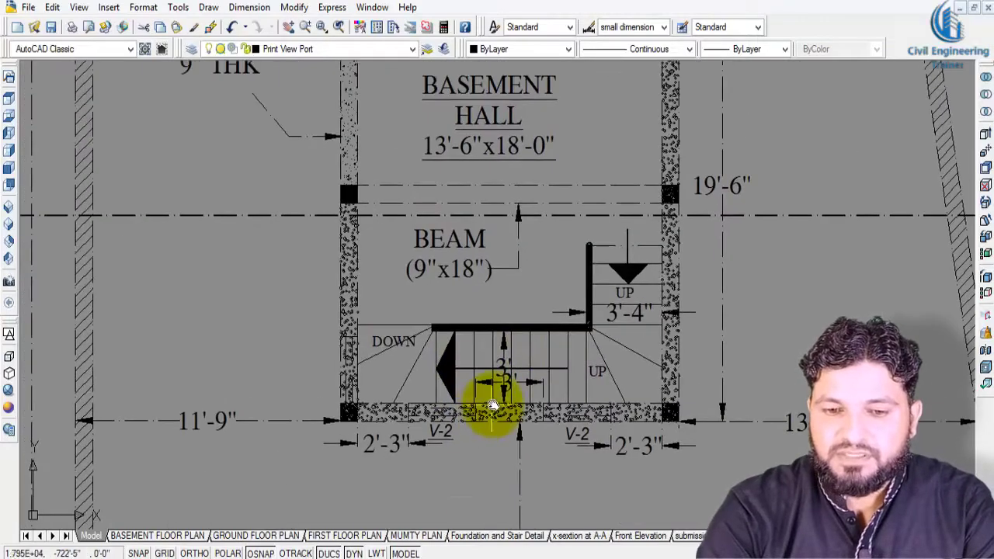
scroll(493, 406, "down", 2)
scroll(466, 396, "up", 2)
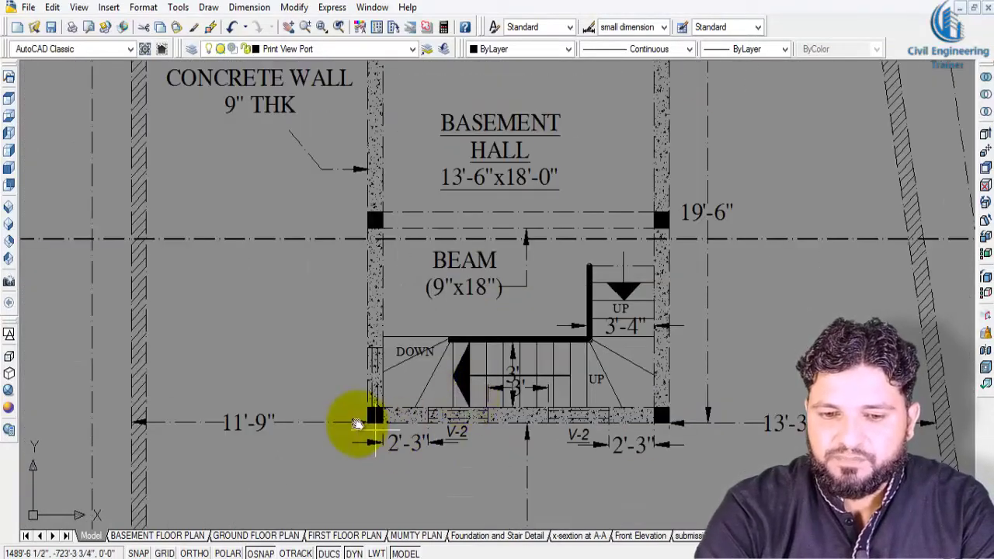
- Frame the BASEMENT HALL's top wall and label, then zoom back out toward the ground floor rooms
middle_click_drag(366, 288, 388, 463)
middle_click_drag(438, 346, 465, 302)
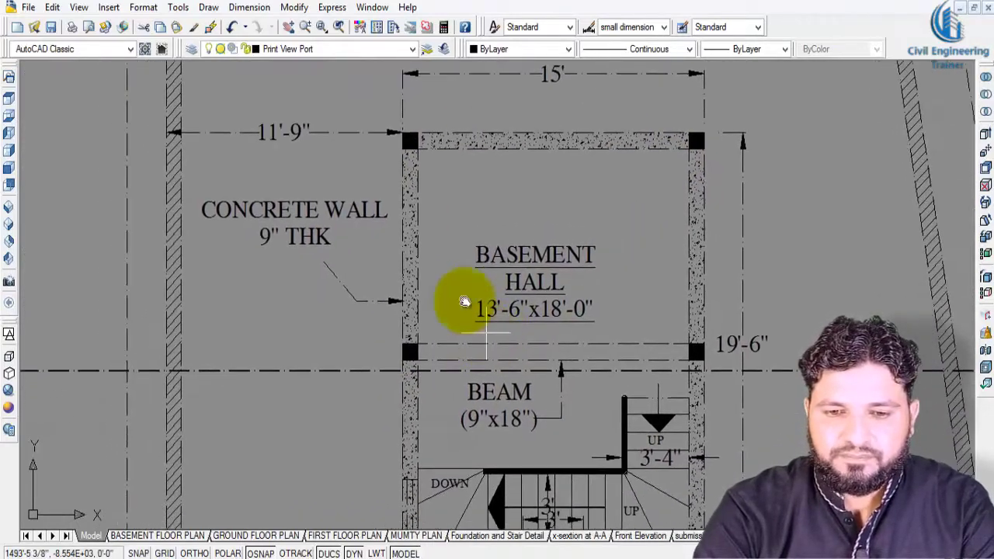
scroll(563, 284, "up", 2)
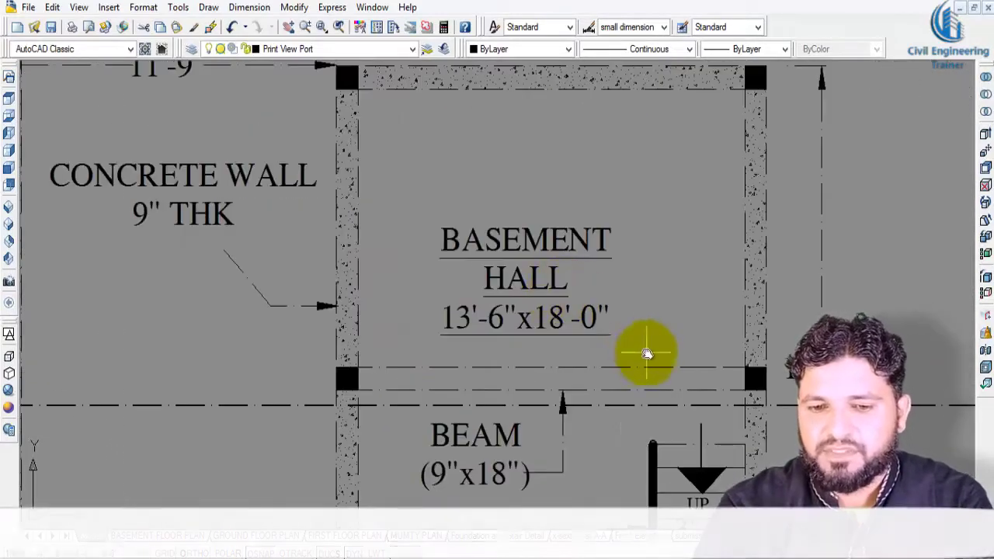
middle_click_drag(647, 354, 599, 356)
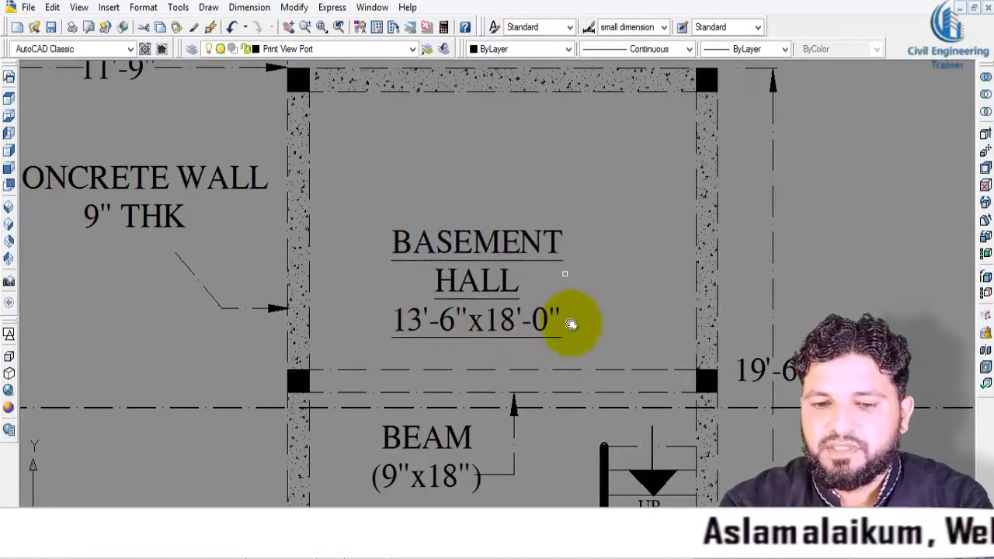
scroll(571, 324, "down", 2)
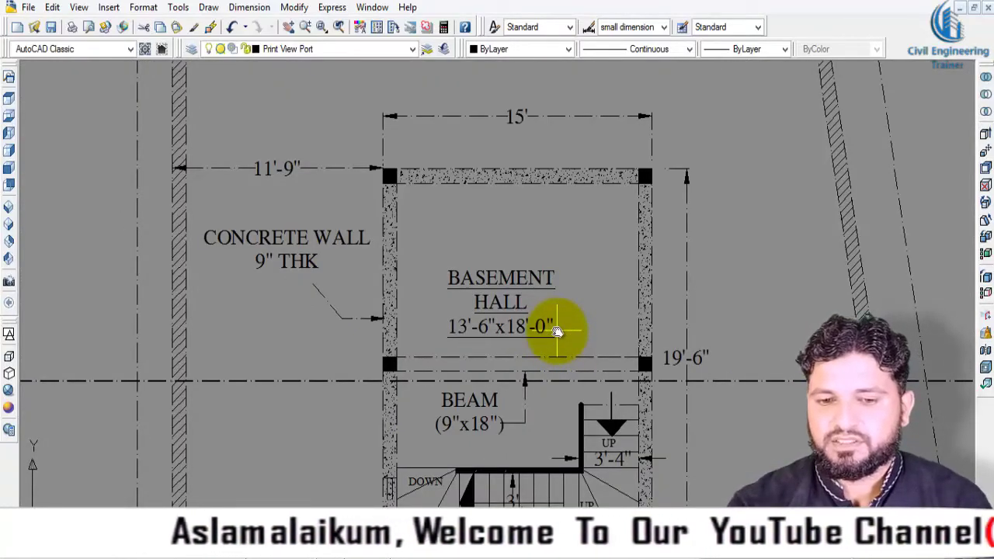
scroll(556, 327, "down", 2)
- Centre the ground floor plan and zoom in around the 13'-6"x18'-0" TV lounge
scroll(608, 405, "down", 1)
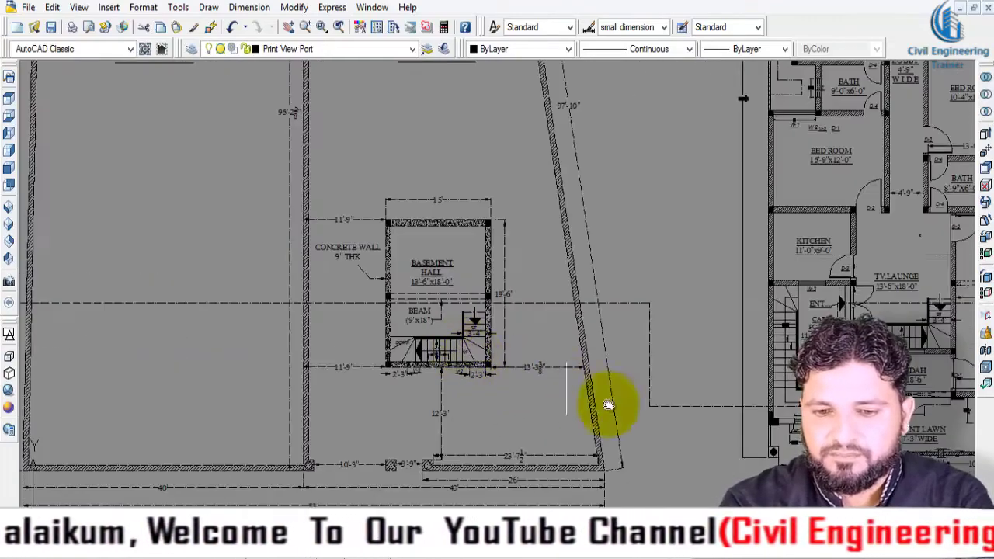
mouse_move(605, 405)
middle_mouse_down()
mouse_move(378, 376)
mouse_move(396, 428)
mouse_move(403, 323)
middle_mouse_up()
scroll(354, 386, "down", 1)
scroll(337, 395, "up", 2)
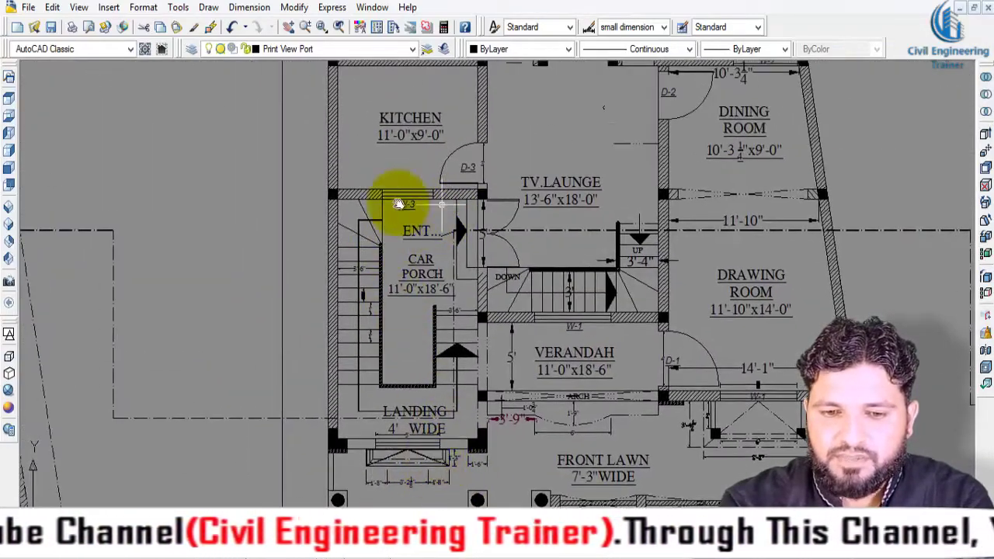
scroll(621, 397, "down", 2)
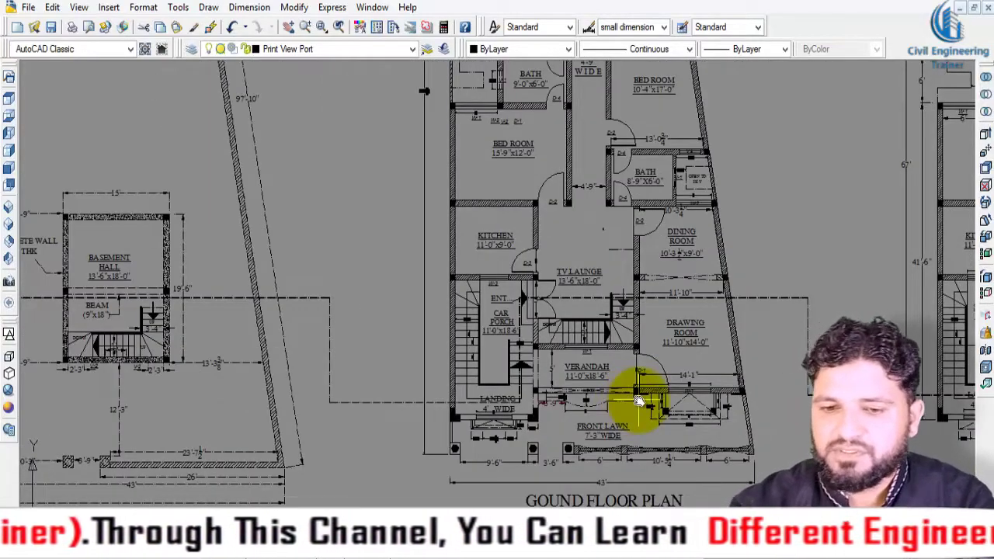
scroll(515, 428, "up", 2)
scroll(468, 443, "up", 1)
scroll(544, 391, "up", 1)
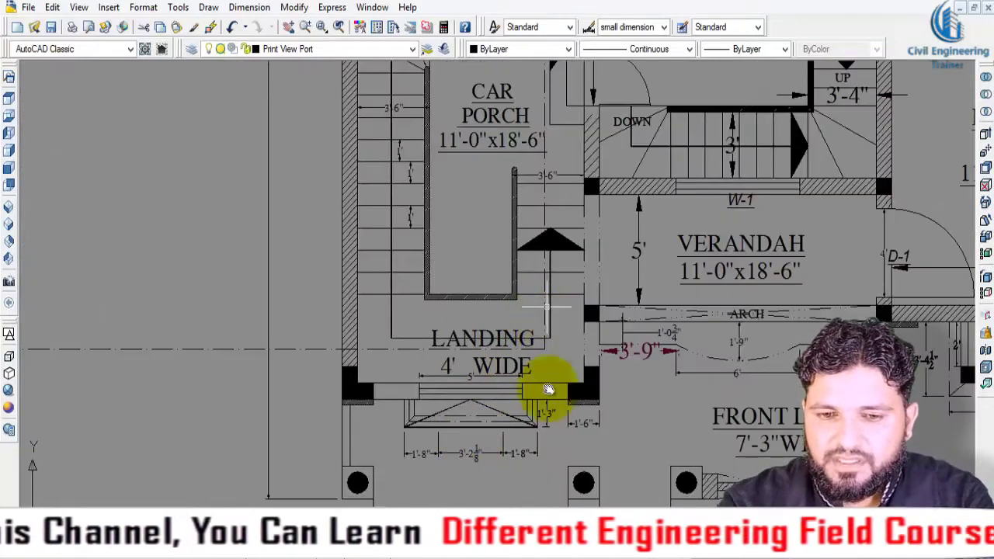
scroll(543, 252, "up", 1)
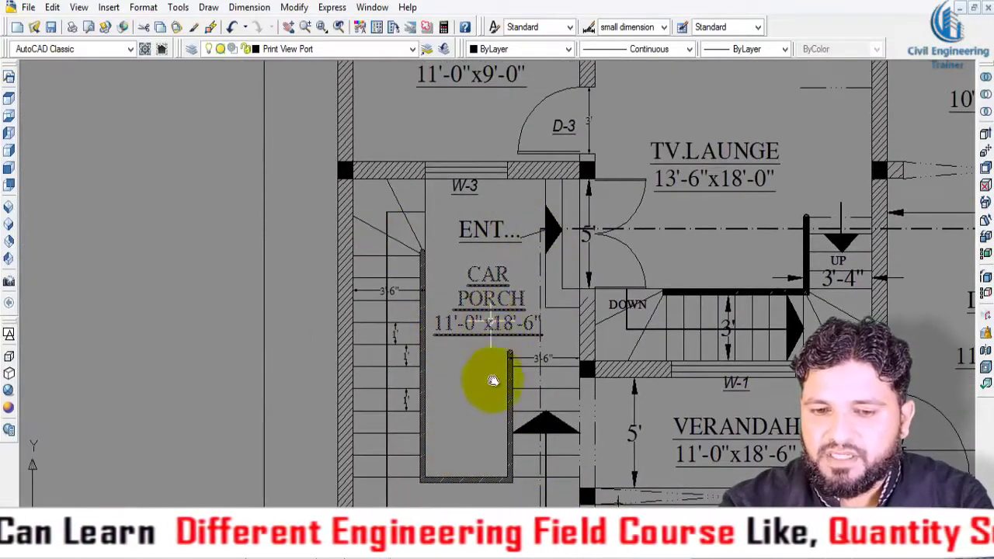
scroll(497, 227, "down", 2)
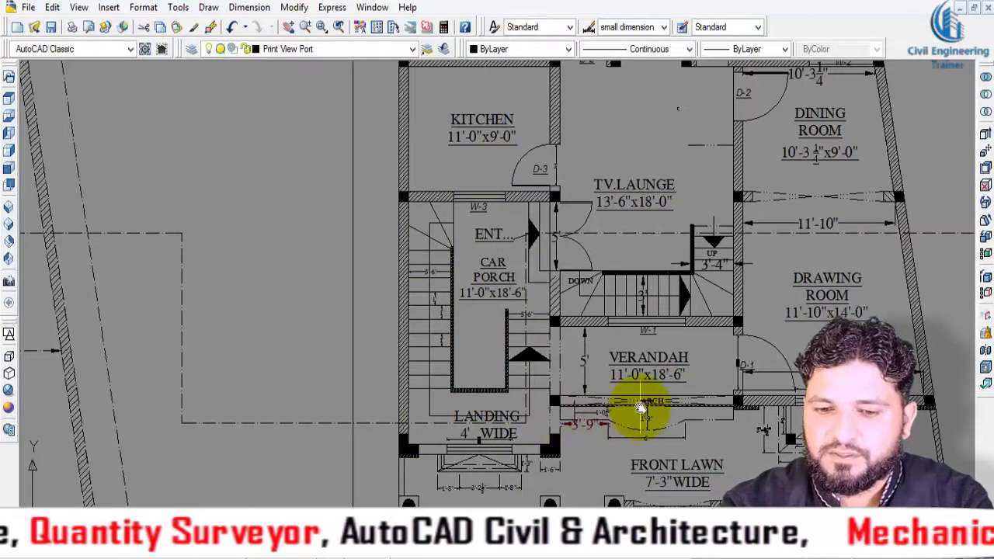
- Pan to the drawing room and front lawn and zoom in on them
middle_click_drag(583, 379, 372, 350)
scroll(377, 322, "up", 3)
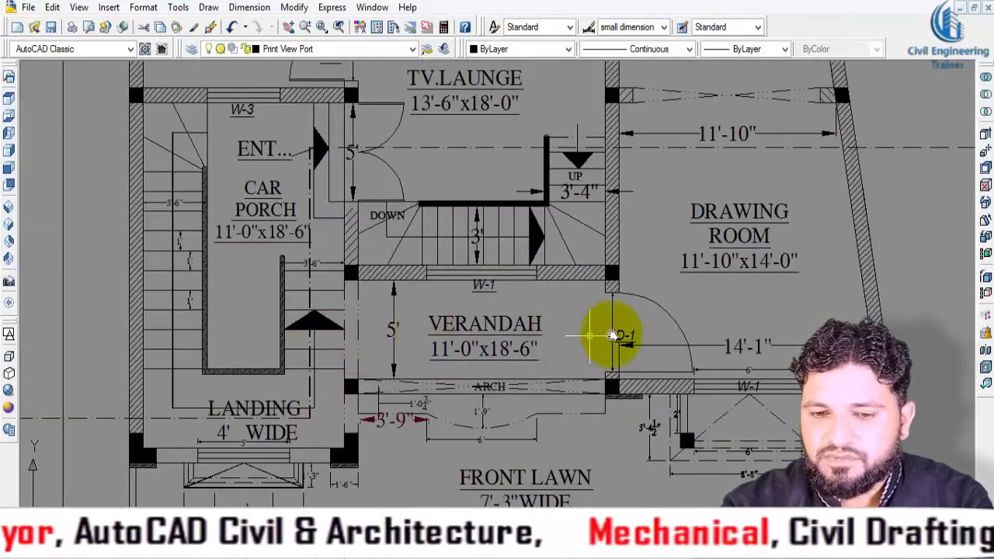
scroll(608, 335, "down", 2)
scroll(594, 291, "up", 1)
scroll(601, 302, "down", 2)
scroll(621, 333, "up", 1)
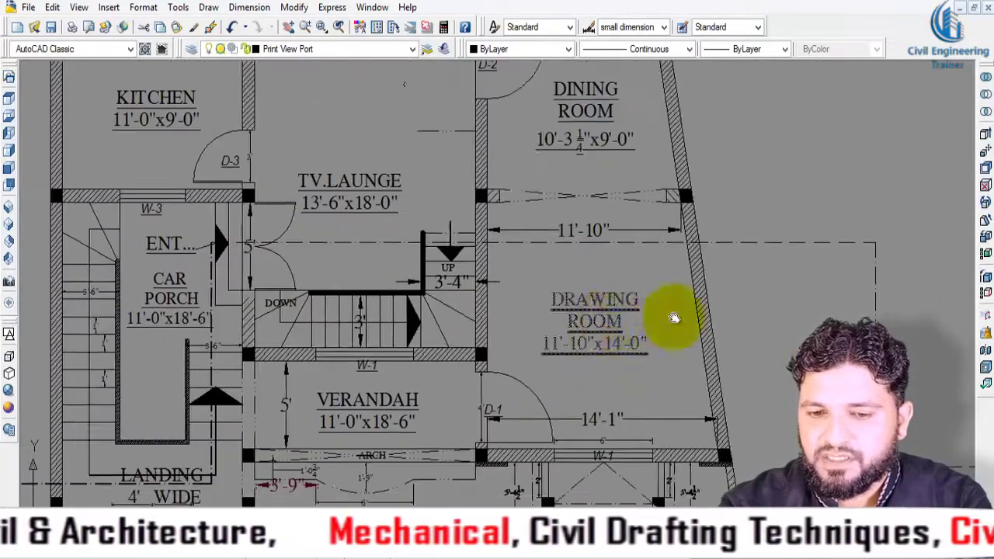
scroll(668, 318, "up", 1)
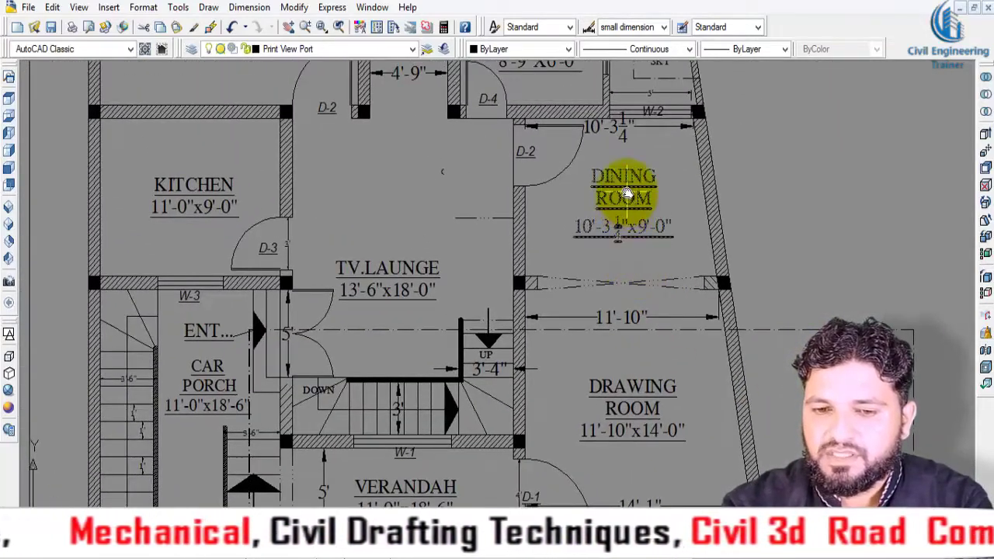
scroll(626, 192, "down", 1)
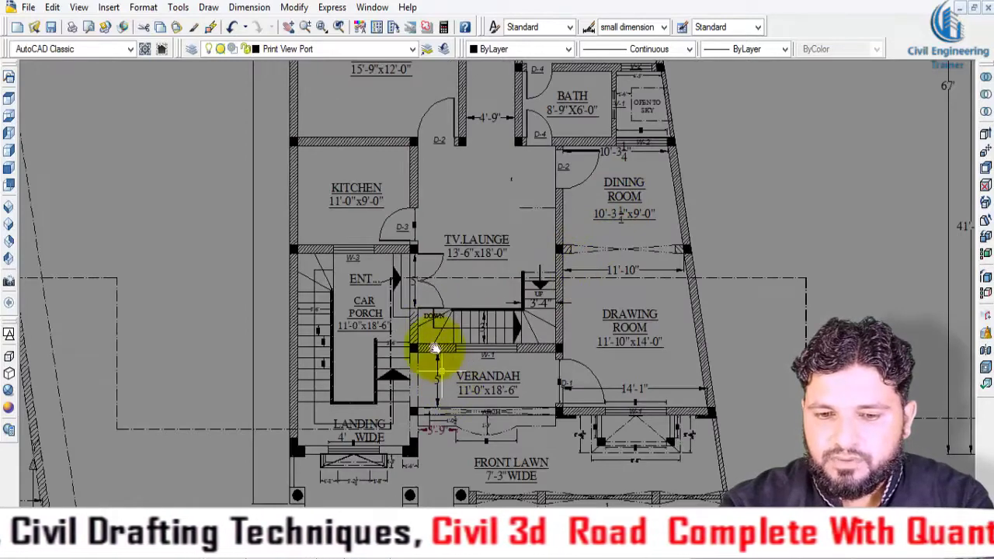
scroll(425, 272, "up", 2)
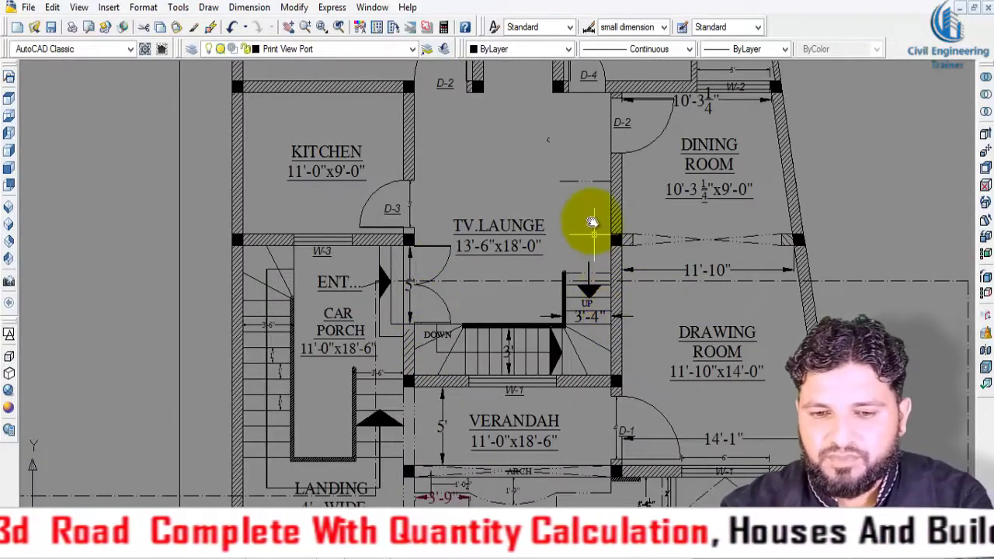
- Move up to the rear bed room and bath and zoom in on them
middle_click_drag(588, 216, 595, 333)
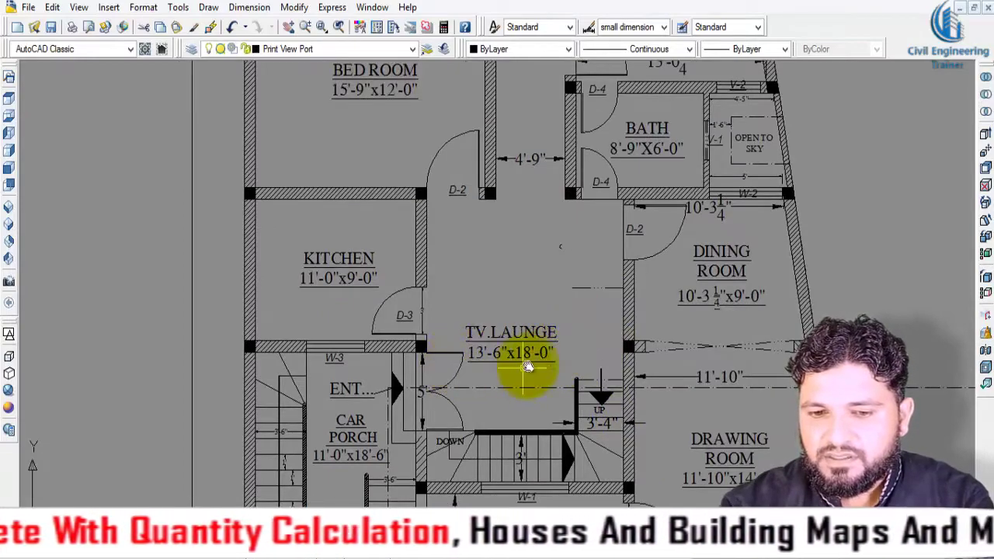
scroll(585, 344, "down", 3)
scroll(674, 299, "up", 3)
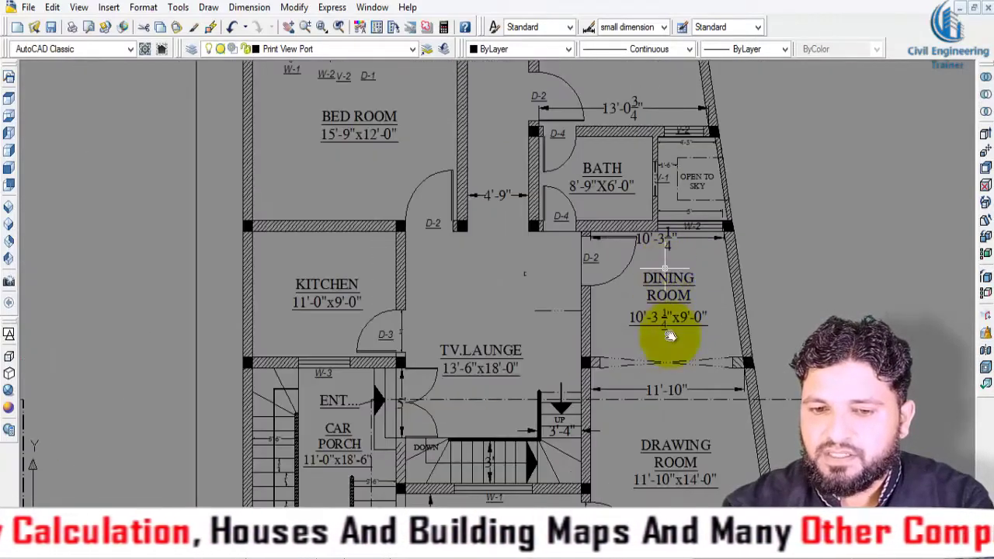
scroll(669, 336, "down", 2)
scroll(632, 381, "up", 3)
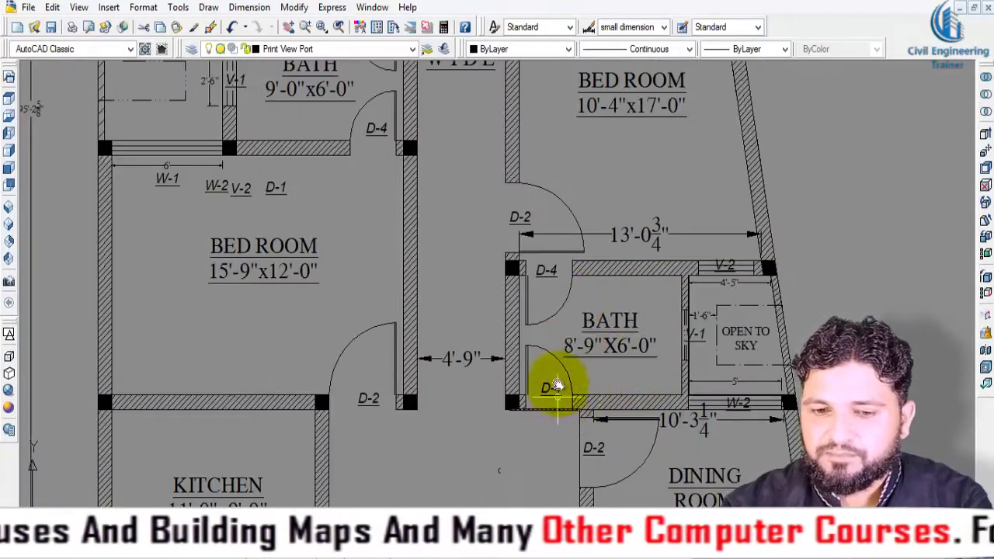
- Pan up through the rear bed rooms, baths and the 4'-9" wide lobby
middle_click_drag(556, 386, 582, 288)
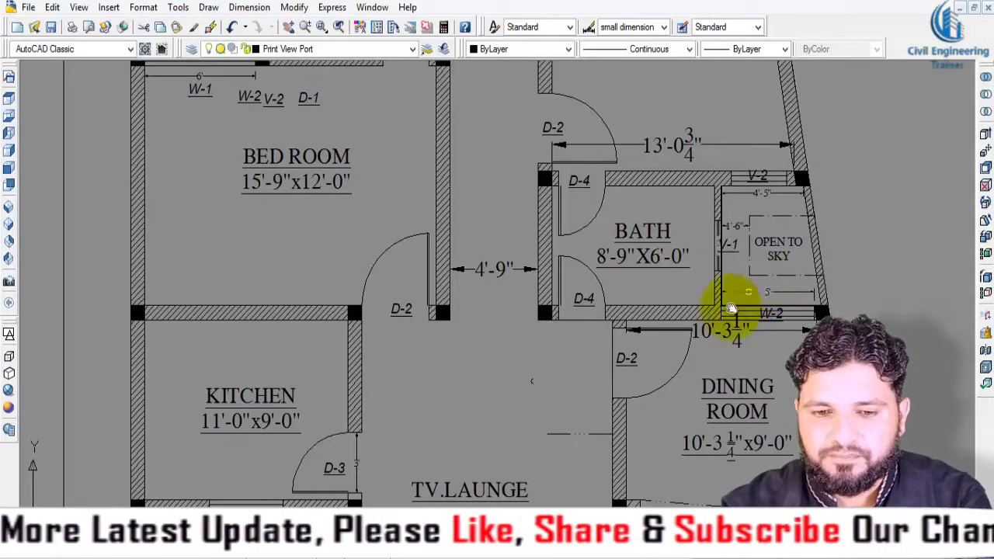
scroll(731, 309, "down", 2)
middle_click_drag(533, 280, 544, 388)
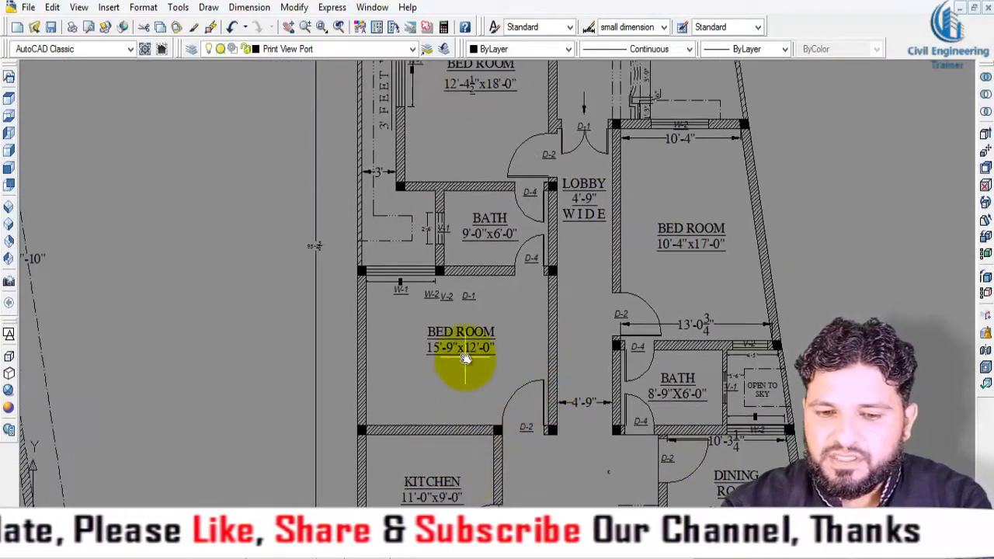
scroll(455, 359, "up", 2)
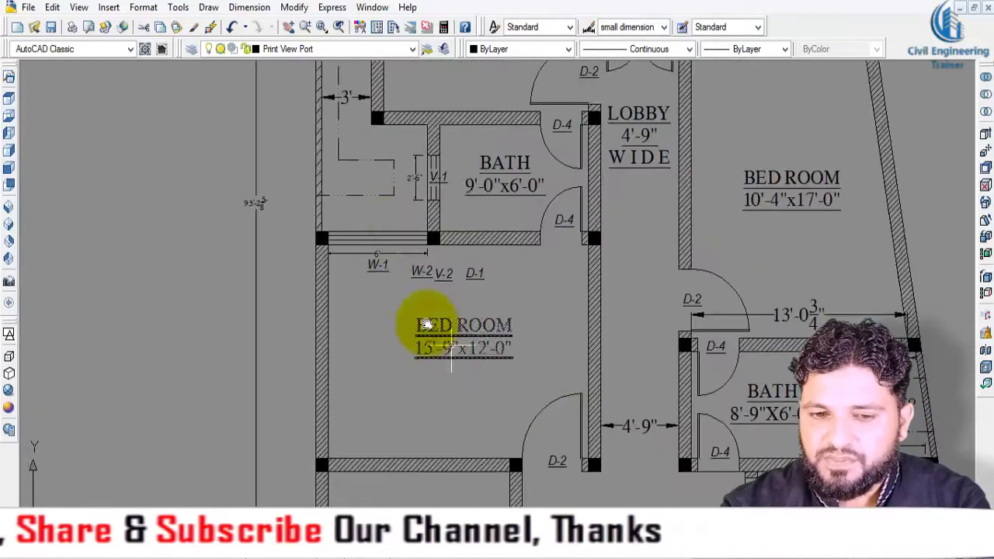
scroll(392, 206, "down", 2)
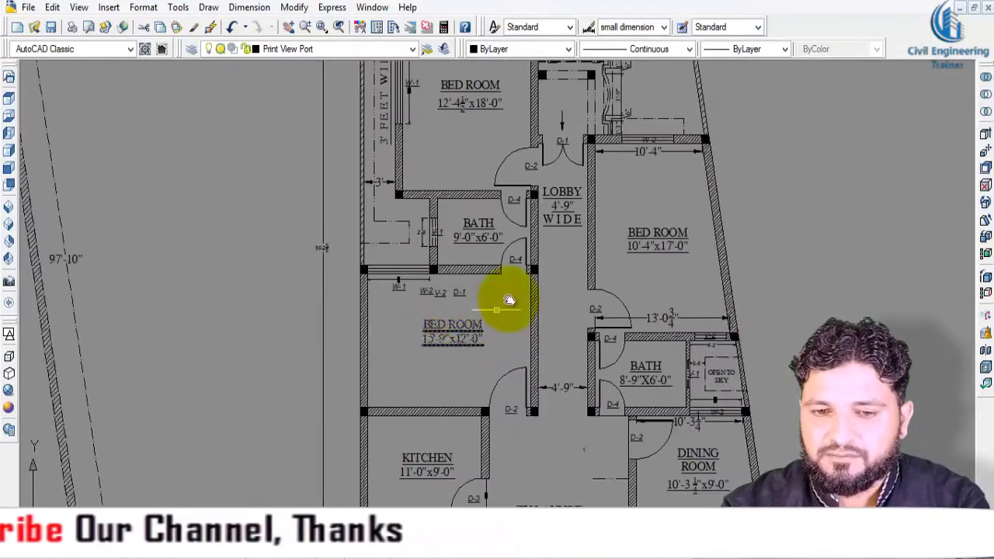
middle_click_drag(505, 306, 517, 399)
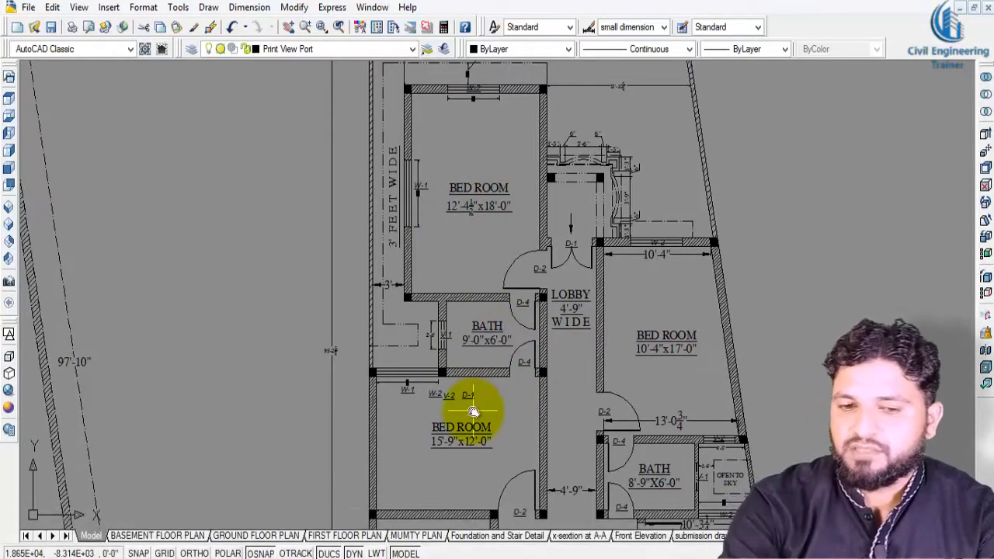
scroll(512, 394, "up", 2)
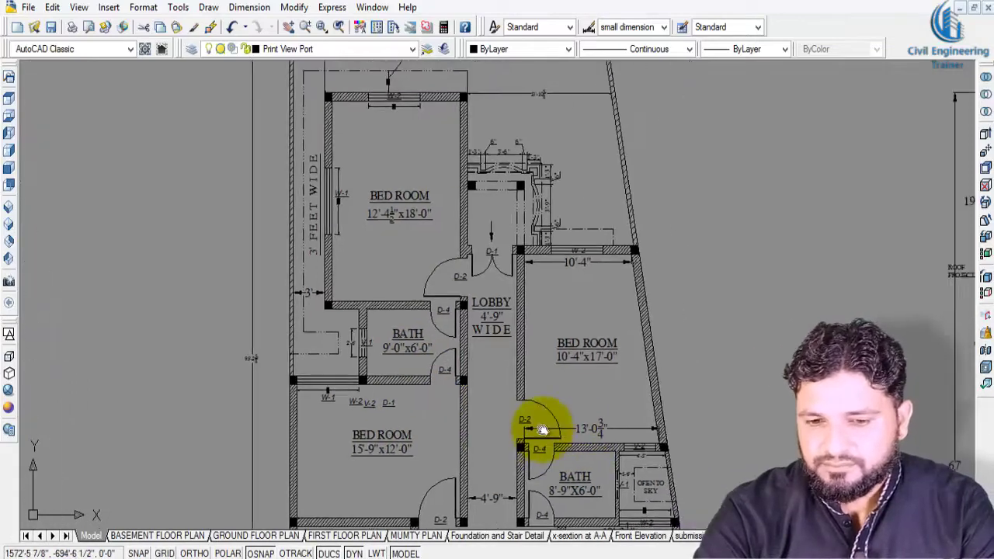
scroll(520, 384, "down", 2)
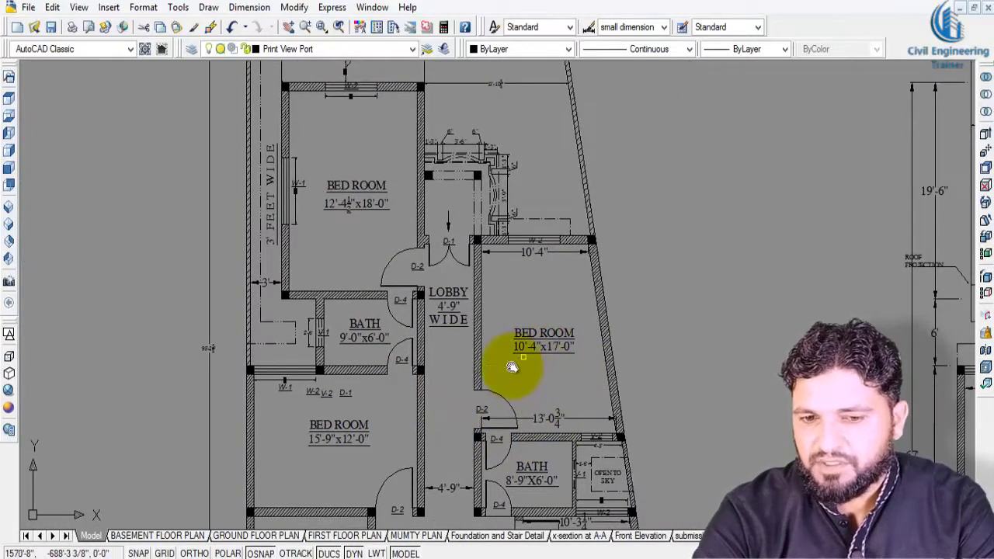
- Zoom out past the rear of the house until Plot No-1, Plot No-2 and both floor plans show
scroll(565, 356, "down", 3)
scroll(510, 322, "up", 2)
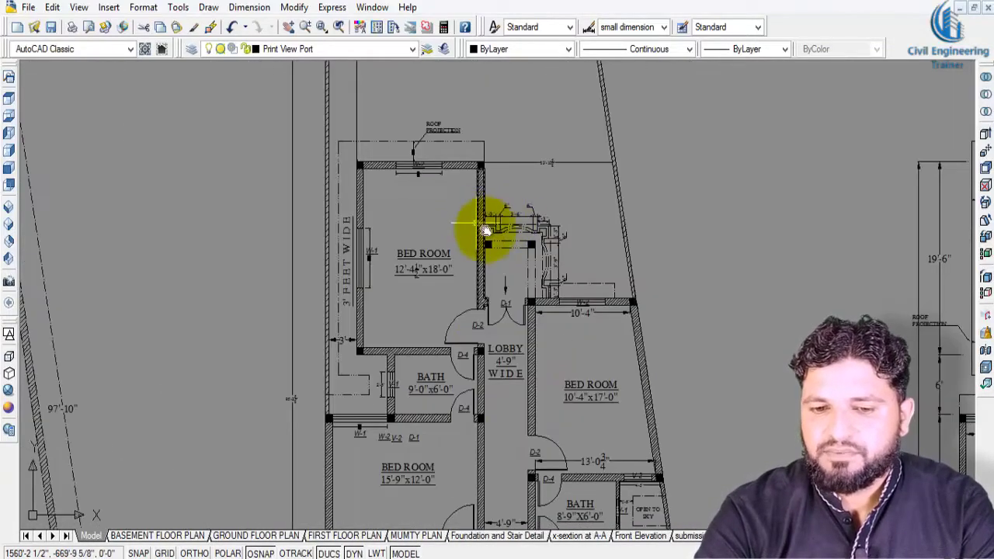
scroll(588, 233, "up", 2)
scroll(549, 315, "up", 2)
scroll(572, 271, "down", 4)
middle_click_drag(573, 271, 586, 376)
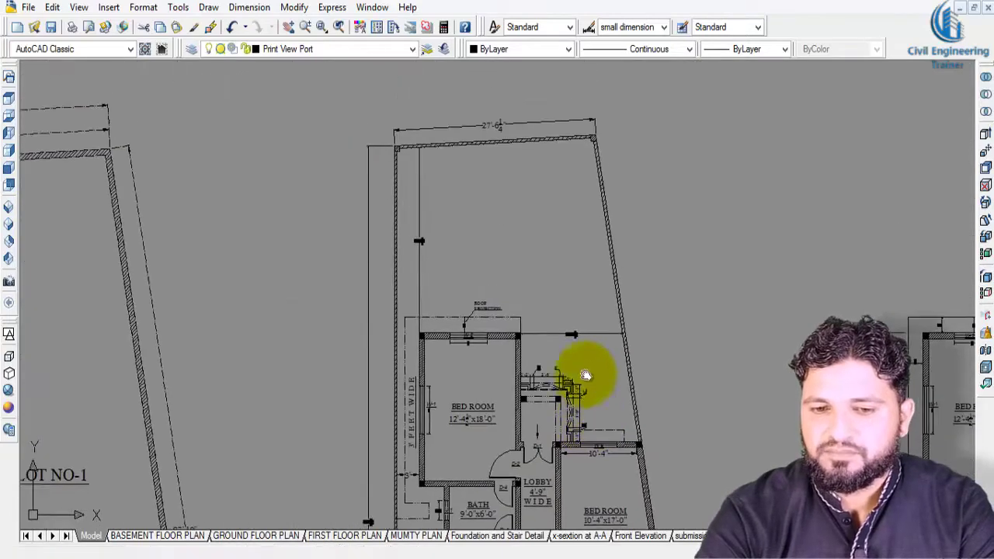
scroll(521, 222, "up", 2)
mouse_move(570, 422)
middle_mouse_down()
mouse_move(585, 384)
mouse_move(413, 163)
middle_mouse_up()
scroll(581, 303, "down", 4)
- Zoom into the First Floor Plan and pan to its rear bed rooms and lobby
scroll(538, 384, "up", 1)
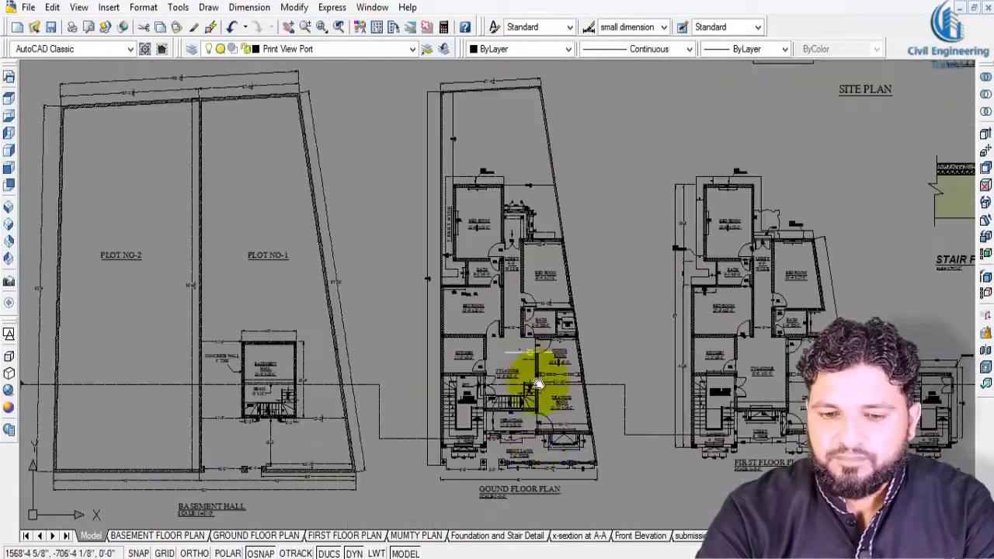
scroll(528, 464, "up", 3)
middle_click_drag(709, 377, 284, 363)
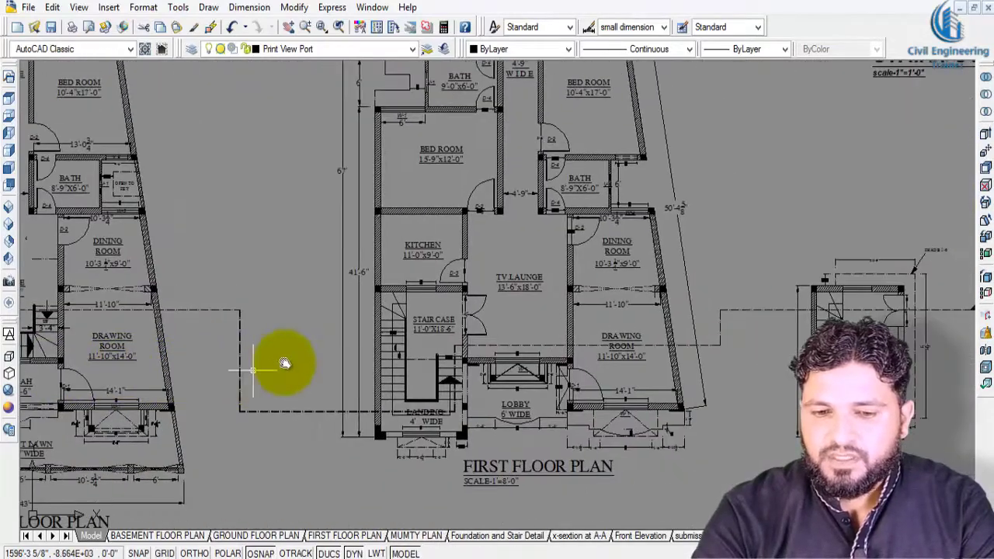
scroll(579, 352, "up", 2)
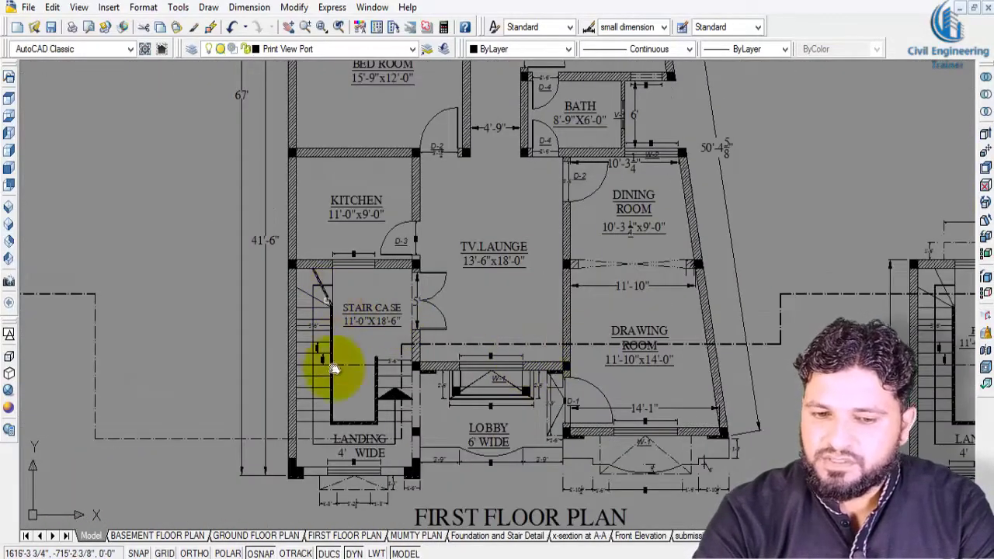
middle_click_drag(536, 336, 551, 468)
middle_click_drag(610, 366, 622, 465)
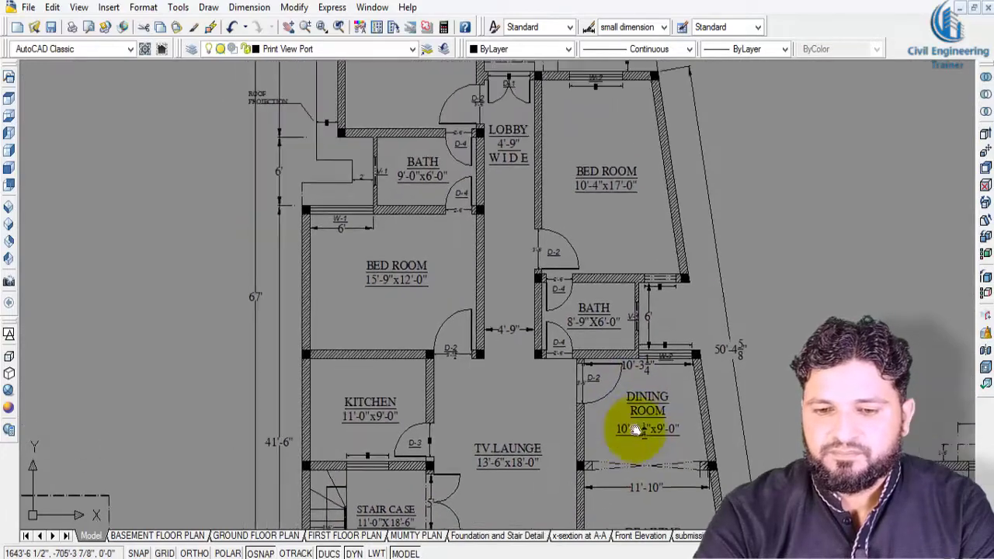
- Pull back to frame the elevations, sections and floor plans inside the red border
middle_click_drag(527, 306, 560, 437)
scroll(532, 310, "down", 7)
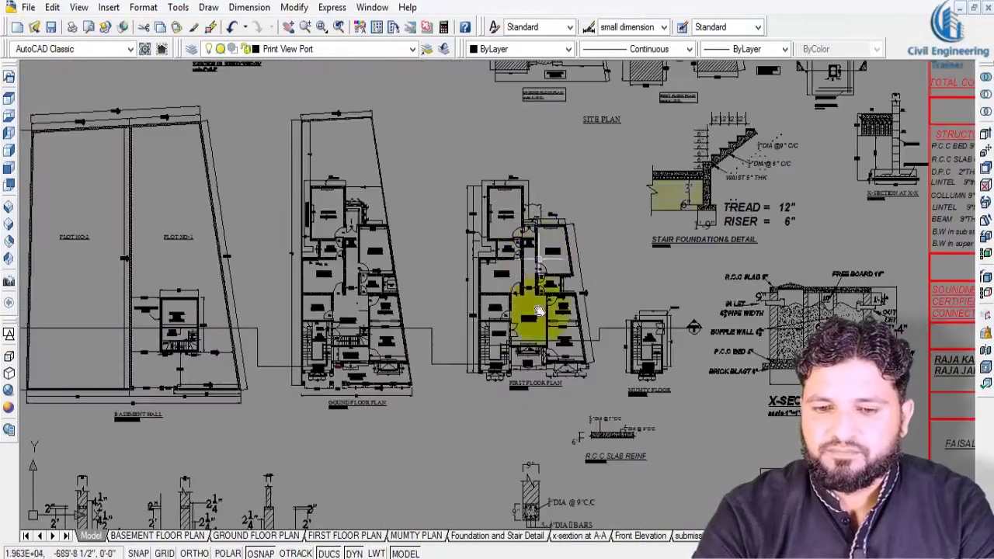
scroll(581, 275, "down", 3)
middle_click_drag(466, 228, 577, 461)
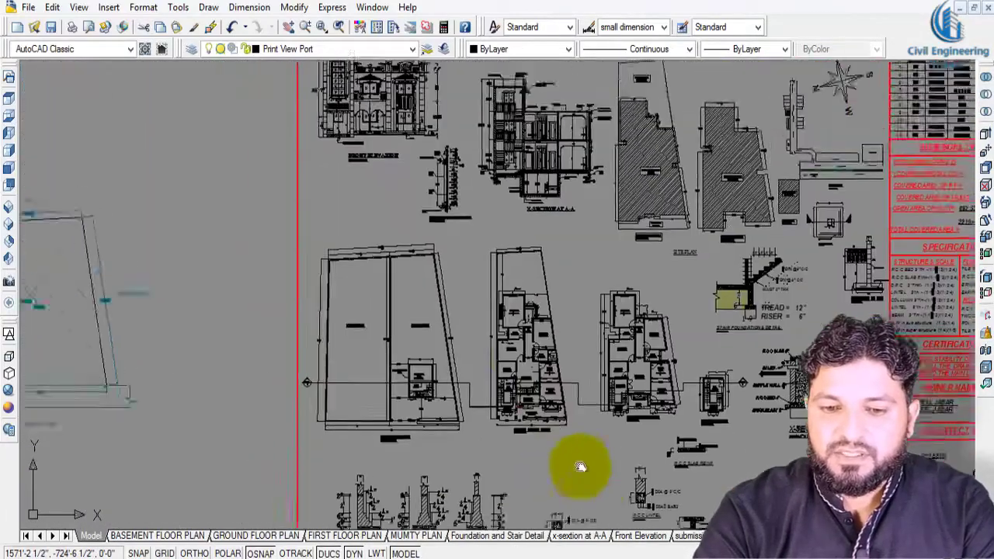
scroll(437, 240, "up", 2)
- Centre the X-Section at A-A and zoom to its basement room
left_click(435, 165)
scroll(506, 179, "up", 2)
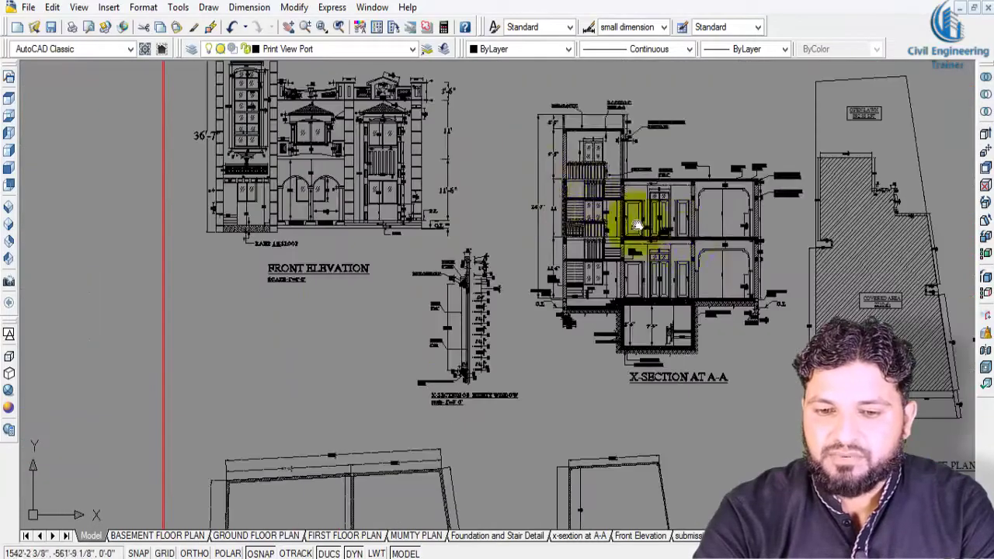
scroll(581, 222, "up", 1)
middle_click_drag(723, 295, 497, 344)
scroll(497, 344, "up", 2)
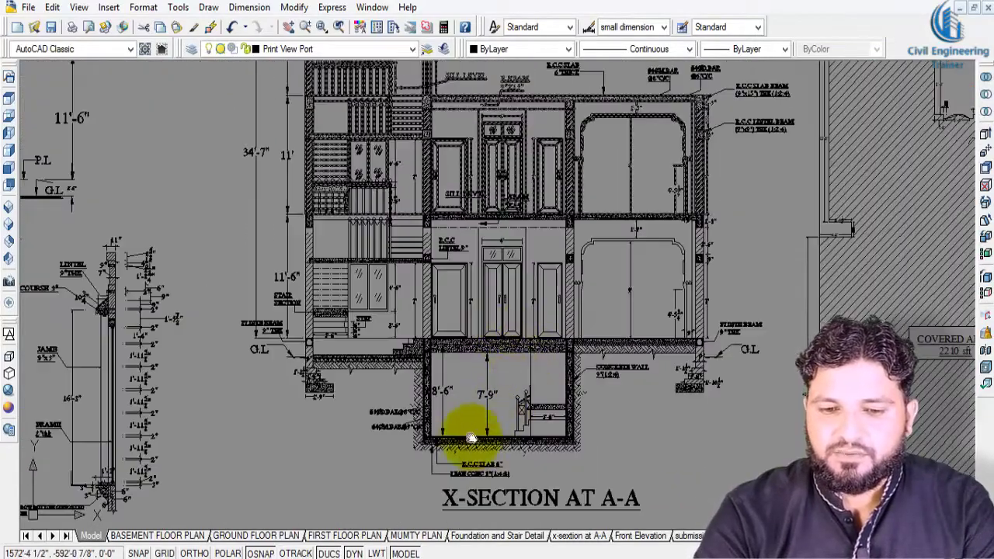
scroll(455, 455, "up", 1)
mouse_move(455, 443)
middle_mouse_down()
mouse_move(517, 333)
mouse_move(458, 146)
mouse_move(438, 267)
mouse_move(406, 263)
middle_mouse_up()
scroll(497, 295, "down", 2)
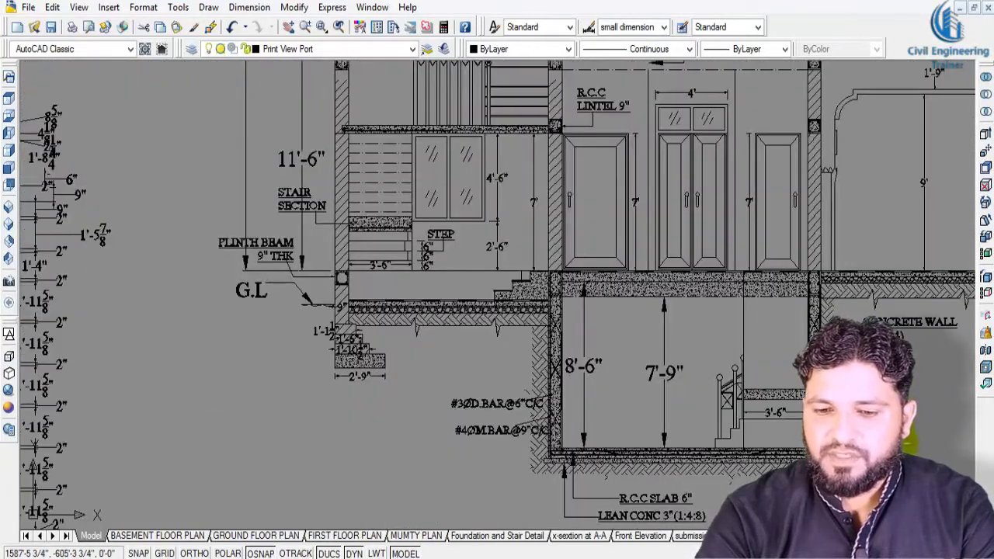
- Frame the section's stair and plinth beam details
middle_click_drag(497, 295, 458, 278)
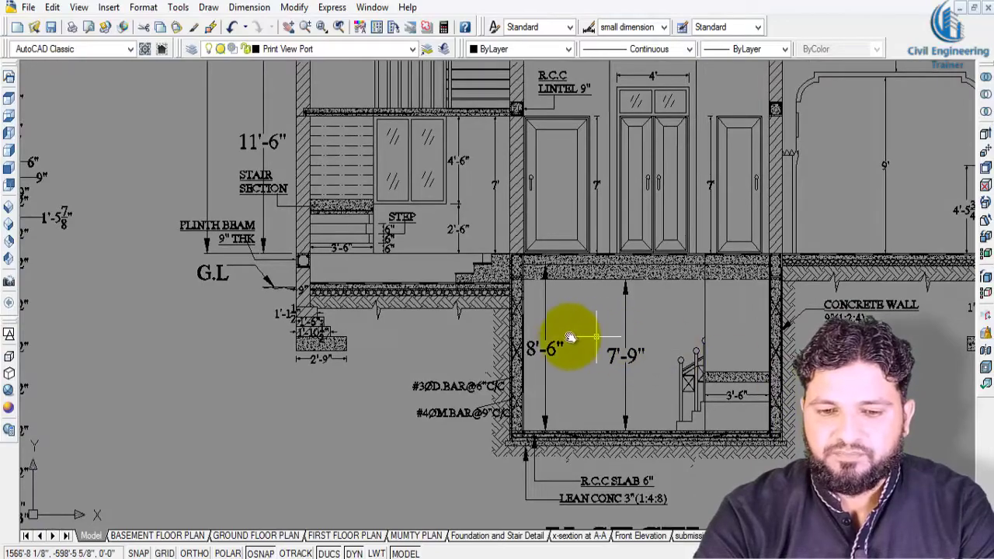
middle_click_drag(571, 338, 610, 422)
scroll(355, 443, "up", 3)
mouse_move(411, 388)
middle_mouse_down()
mouse_move(460, 509)
mouse_move(435, 395)
middle_mouse_up()
scroll(440, 381, "down", 4)
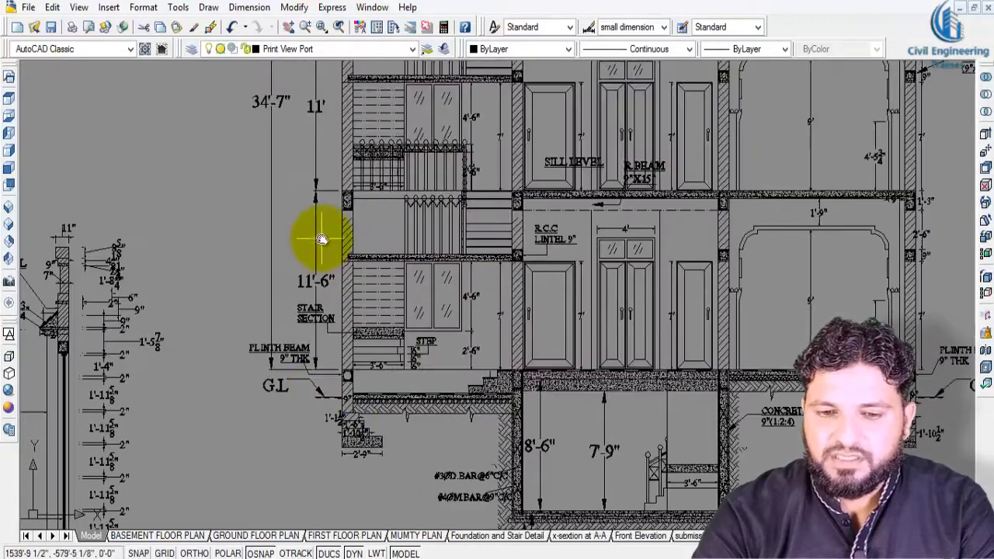
- Move along the section past the doors to the arched opening side
left_click(372, 413)
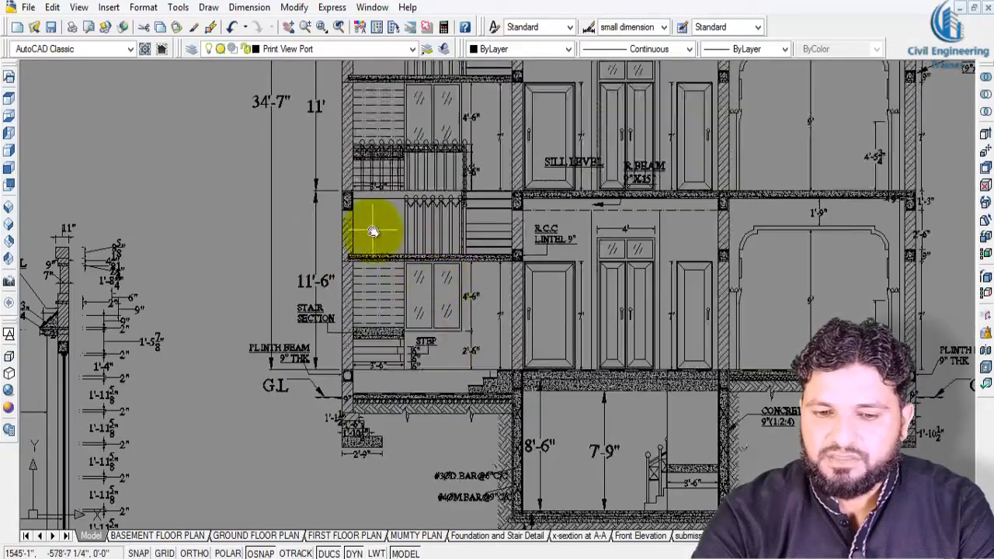
middle_click_drag(488, 340, 329, 373)
scroll(363, 365, "up", 2)
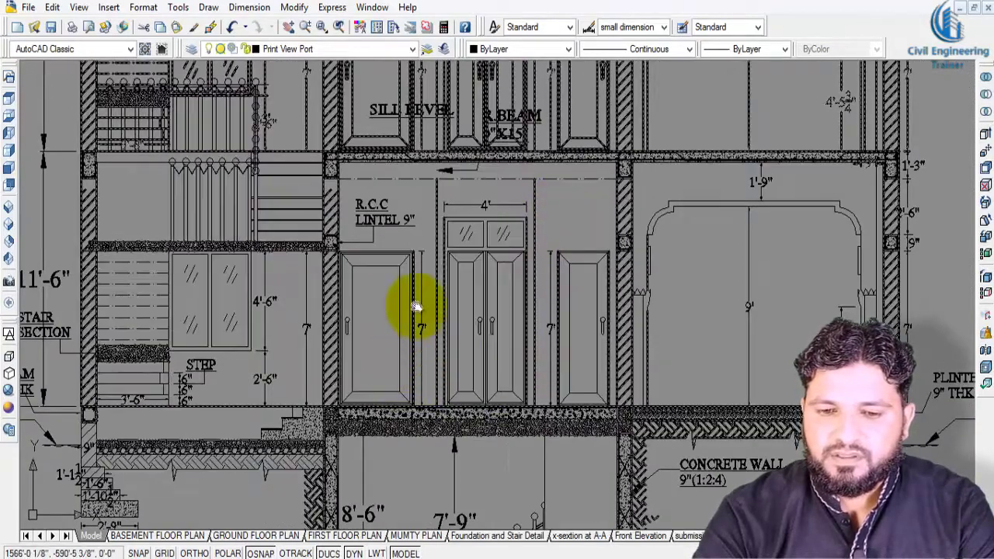
scroll(478, 482, "down", 1)
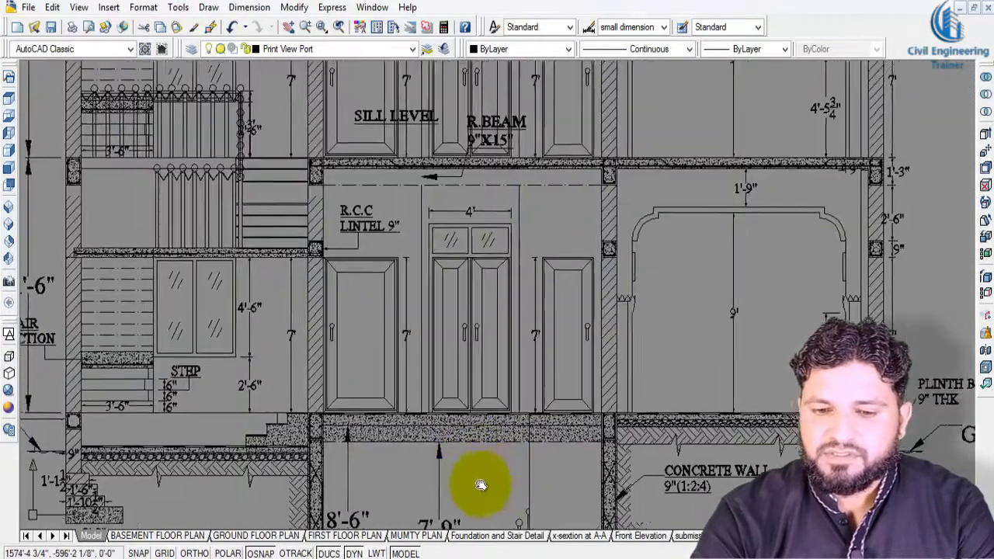
scroll(594, 427, "up", 1)
middle_click_drag(724, 404, 530, 315)
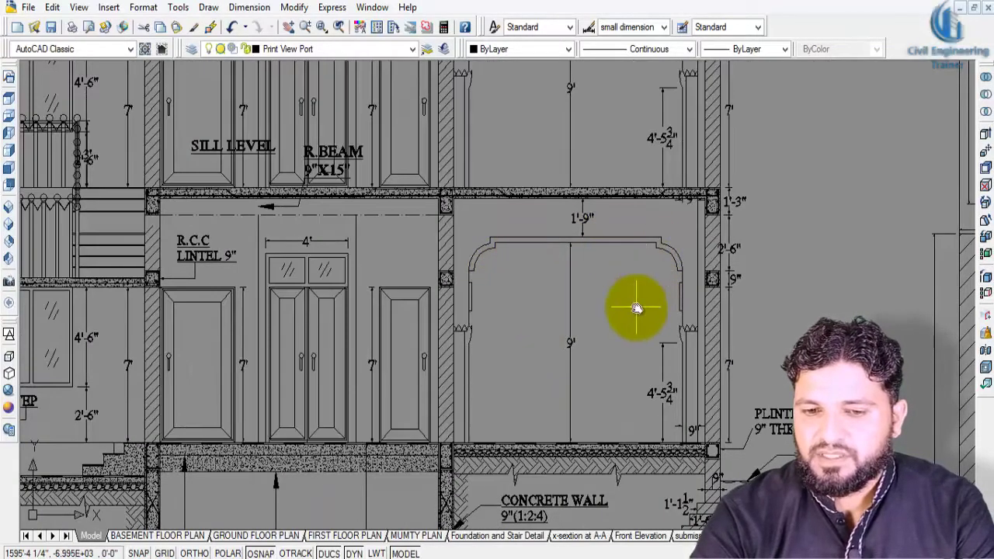
- Bring up the top level: 5" RCC slab, 2'-8" parapet and 6" lintel sun shade
middle_click_drag(637, 304, 637, 420)
middle_click_drag(621, 277, 643, 399)
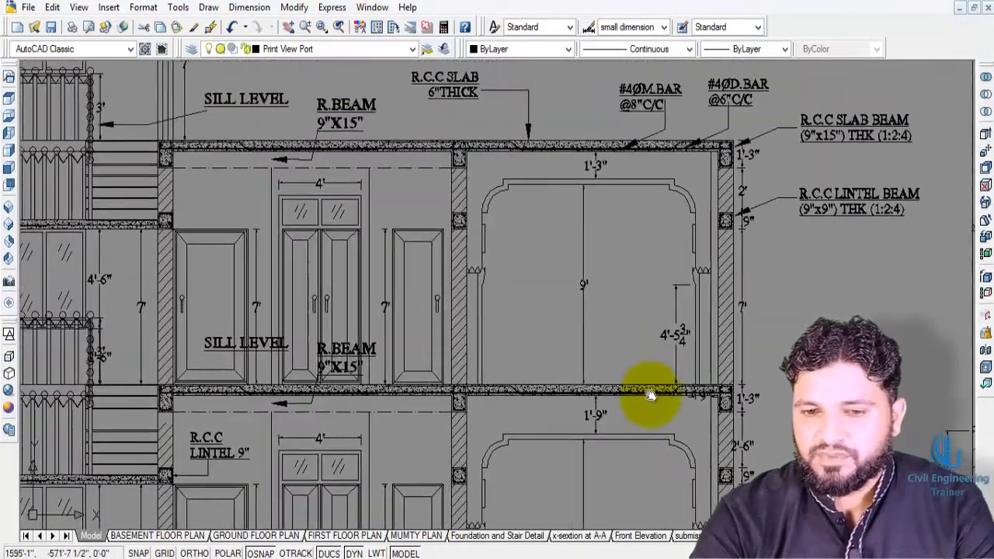
middle_click_drag(636, 295, 672, 292)
scroll(808, 264, "down", 2)
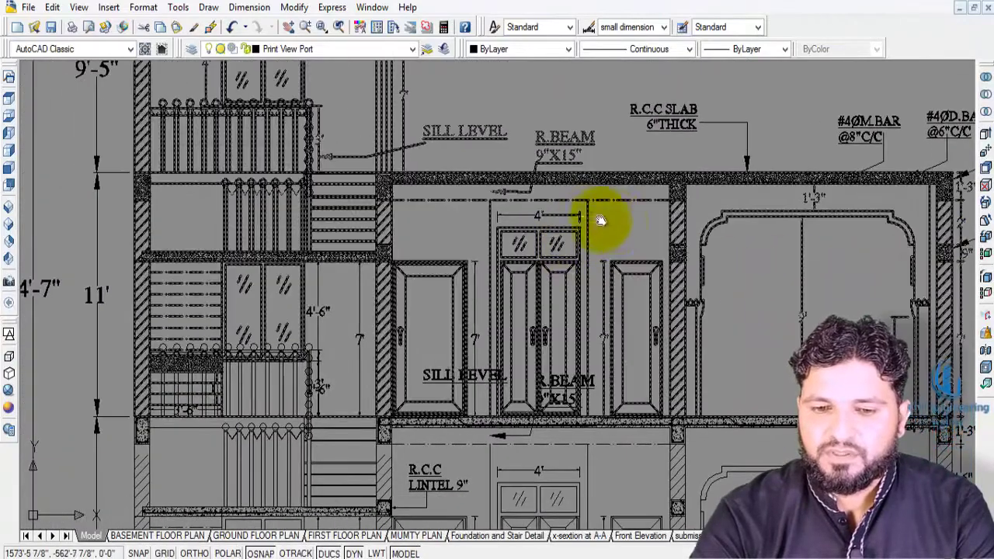
scroll(599, 217, "up", 2)
scroll(493, 204, "down", 1)
middle_click_drag(493, 203, 417, 303)
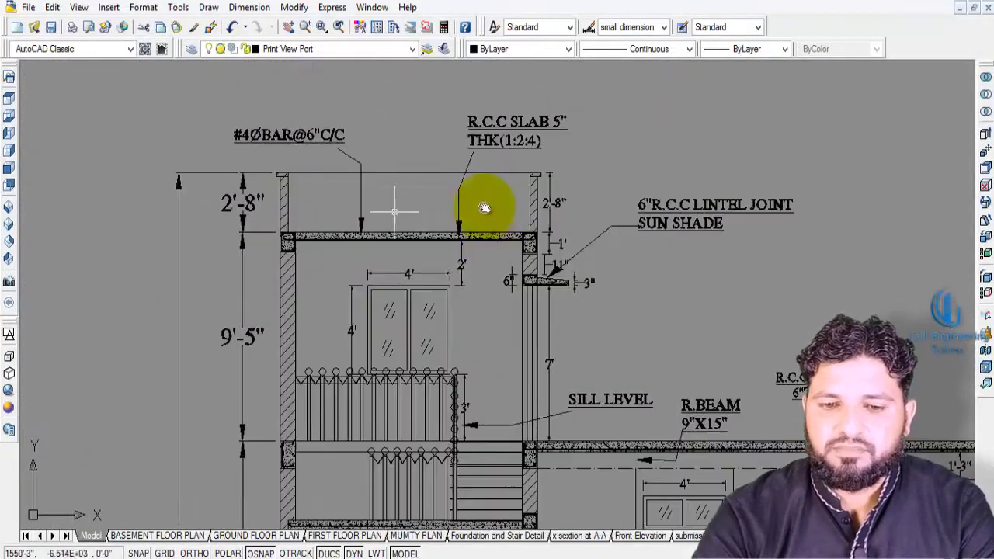
- Zoom into the Front Elevation and pan up the tall window tower to its parapet
scroll(450, 200, "down", 5)
scroll(503, 278, "down", 4)
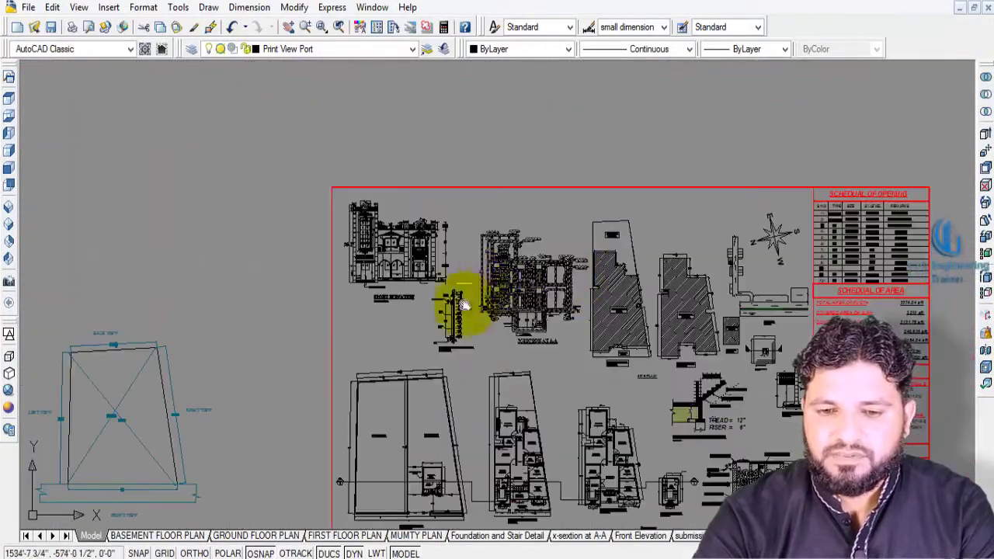
scroll(341, 224, "up", 2)
scroll(337, 217, "up", 3)
scroll(769, 357, "up", 2)
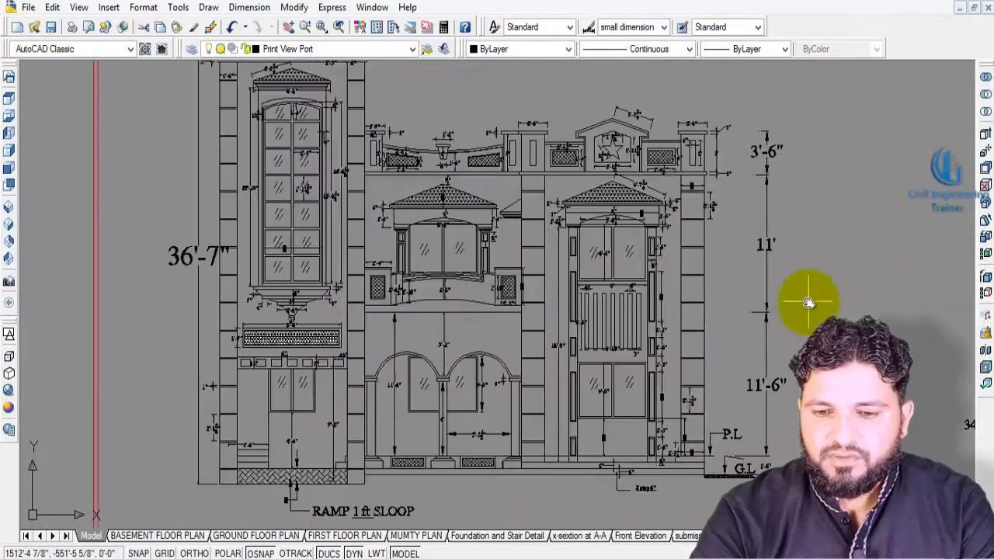
middle_click_drag(842, 305, 872, 360)
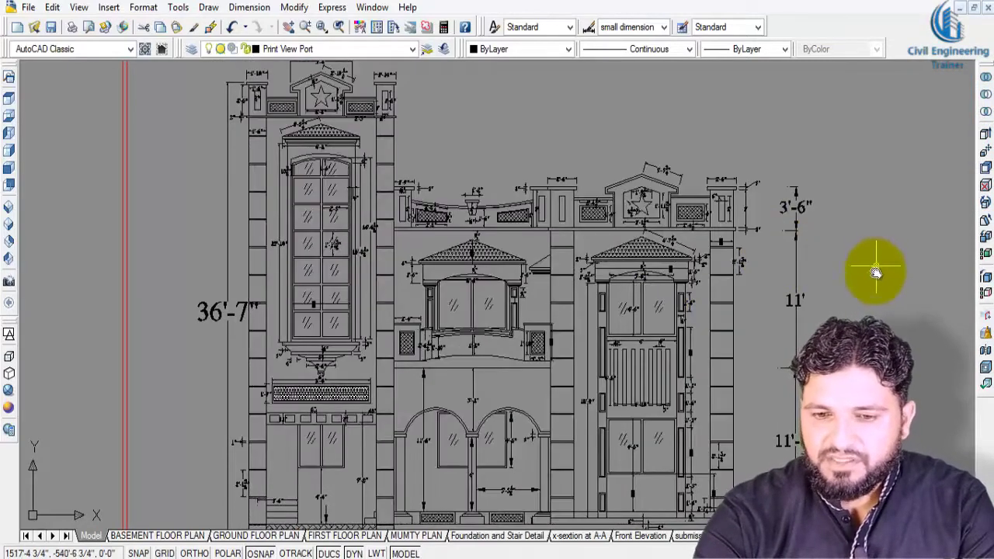
mouse_move(890, 278)
middle_mouse_down()
mouse_move(898, 332)
mouse_move(912, 343)
middle_mouse_up()
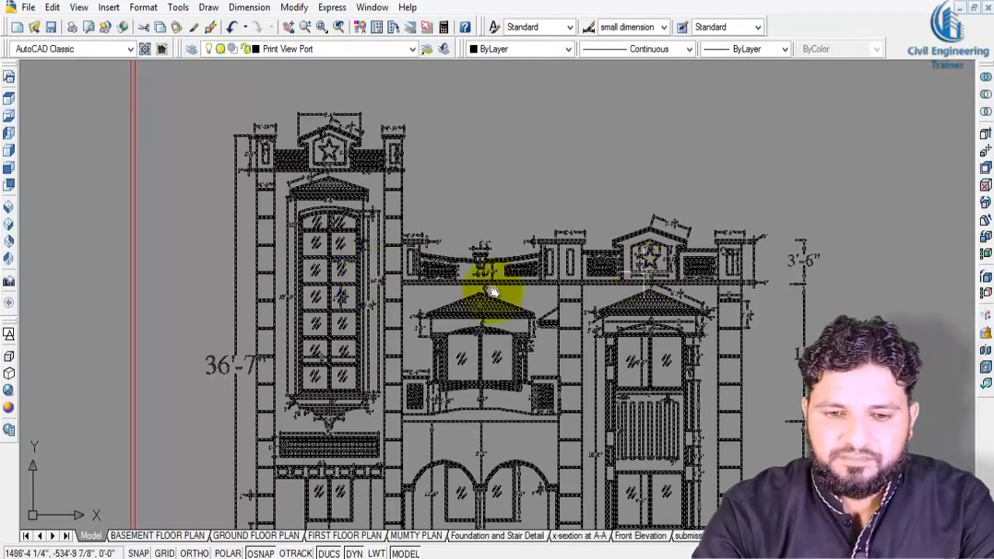
left_click_drag(467, 172, 494, 126)
- Inspect the window top, the pediment and the upper elevation above it up close
scroll(494, 126, "up", 3)
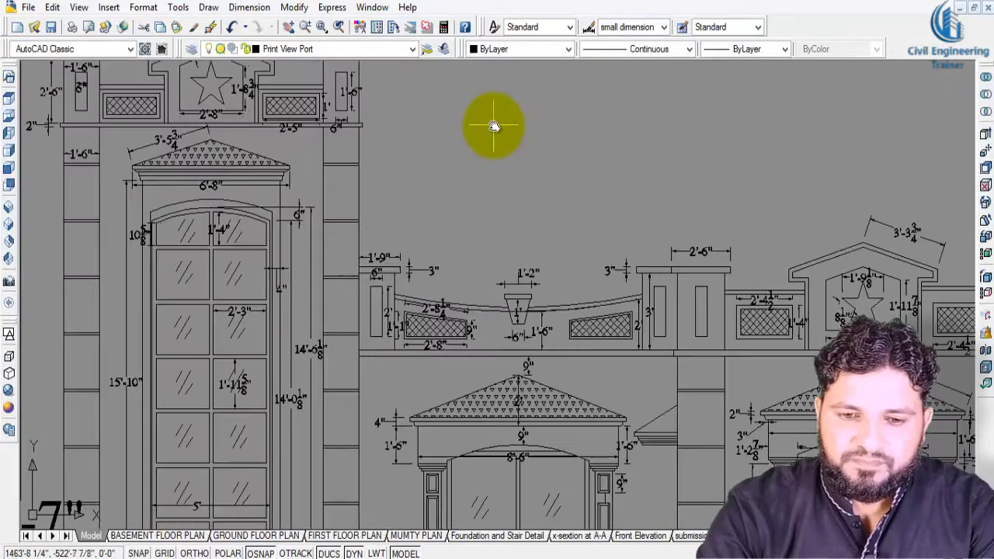
scroll(590, 179, "down", 1)
scroll(536, 336, "down", 1)
scroll(519, 334, "up", 1)
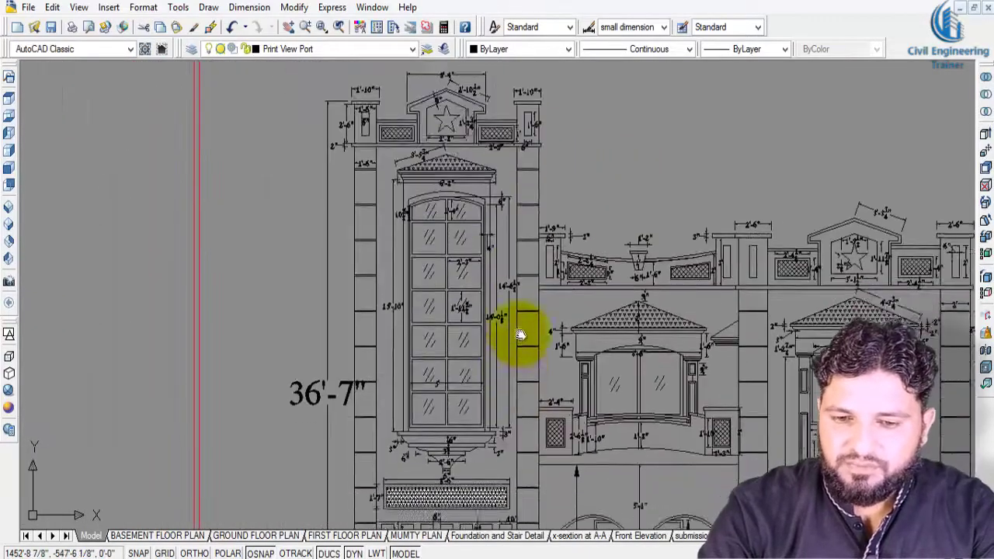
scroll(501, 353, "up", 2)
scroll(472, 312, "up", 1)
scroll(483, 393, "up", 1)
scroll(481, 450, "down", 1)
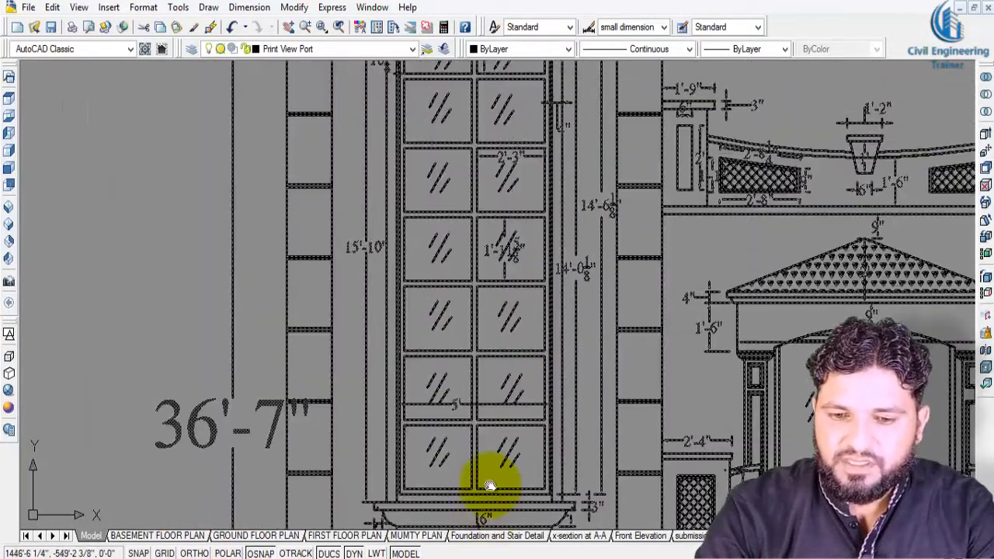
scroll(517, 344, "down", 1)
scroll(587, 193, "down", 1)
scroll(648, 172, "down", 1)
middle_click_drag(648, 172, 636, 104)
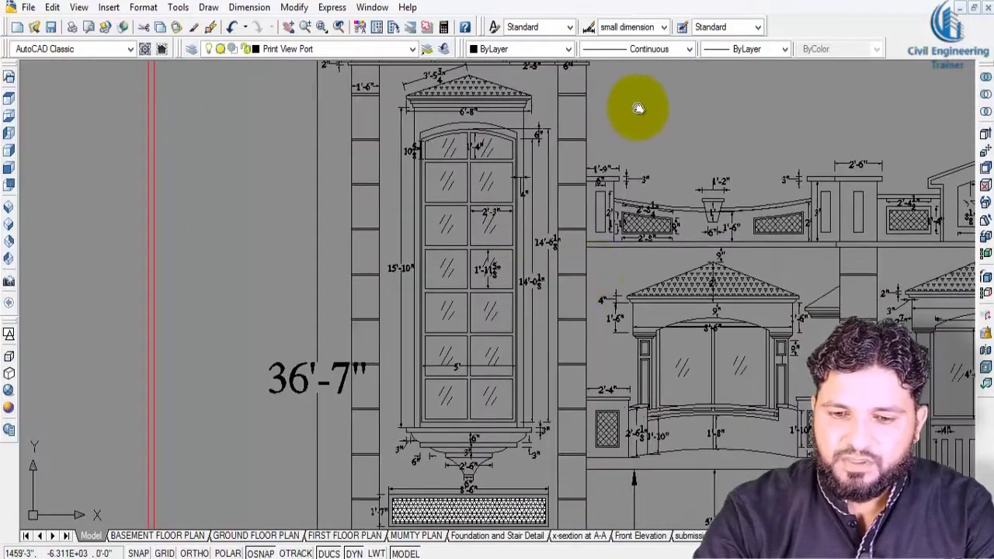
middle_click_drag(582, 195, 588, 378)
scroll(494, 303, "up", 2)
scroll(489, 299, "up", 2)
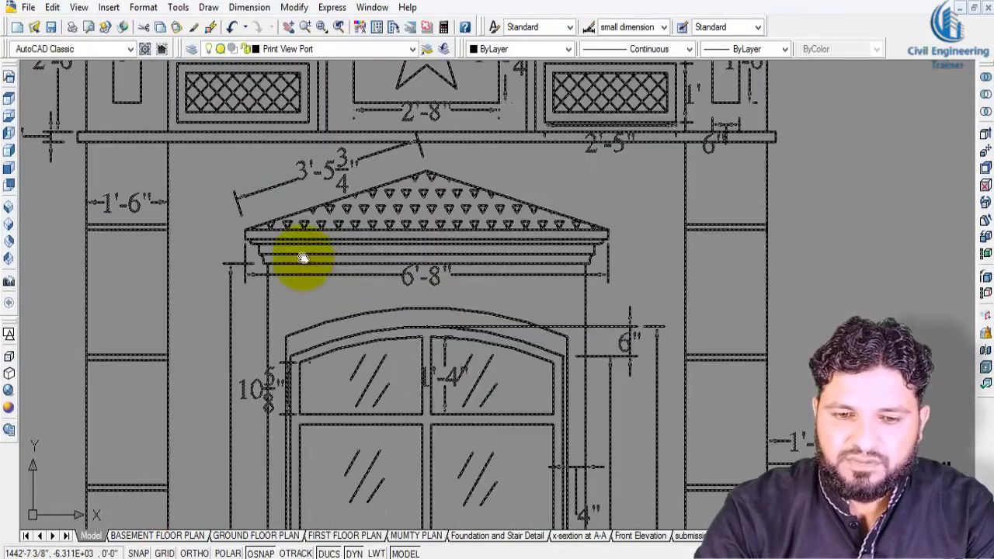
scroll(249, 241, "up", 2)
scroll(240, 256, "up", 1)
scroll(334, 329, "down", 3)
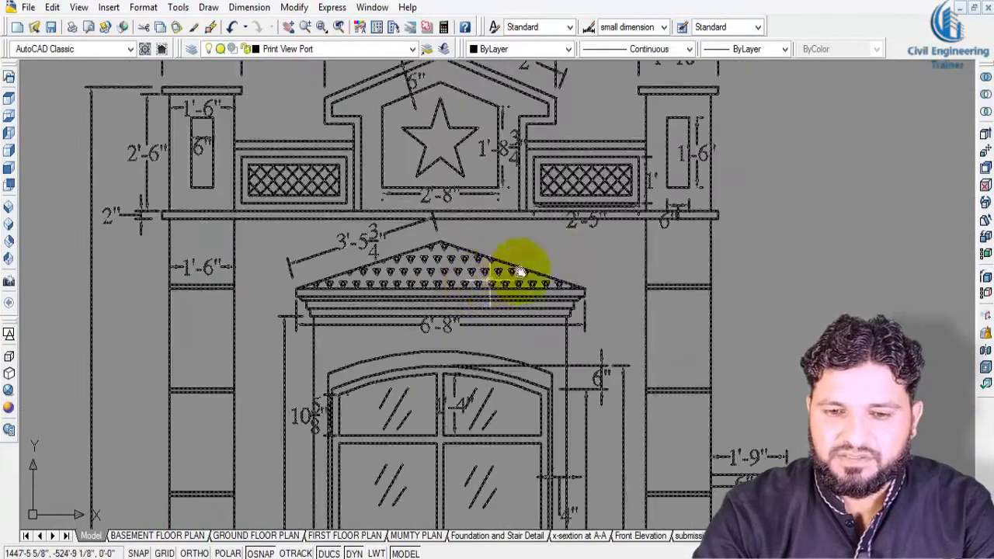
mouse_move(515, 267)
middle_mouse_down()
mouse_move(627, 377)
mouse_move(594, 388)
middle_mouse_up()
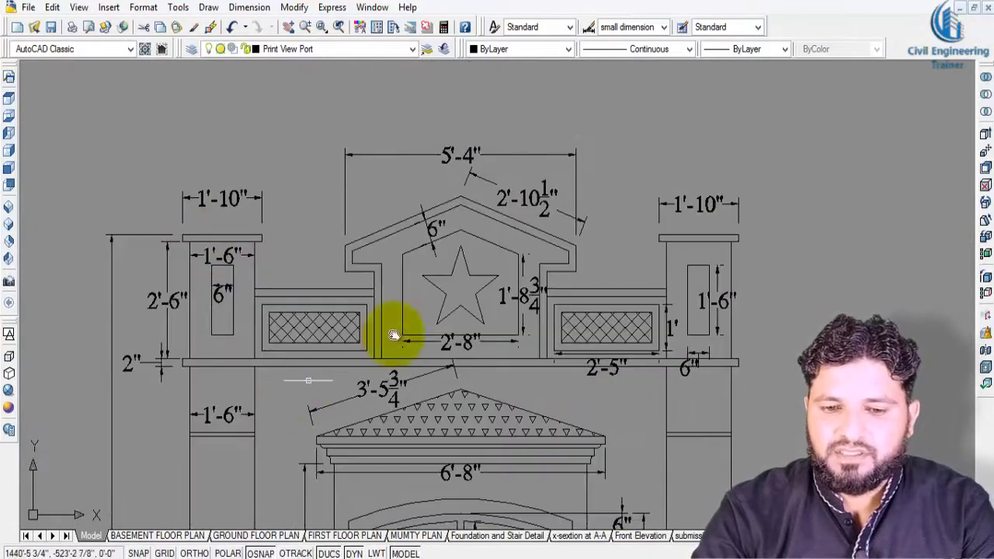
- Look at the adjacent boundary-wall gate elevation, then zoom out to the full sheet
scroll(719, 342, "down", 2)
middle_click_drag(719, 343, 381, 290)
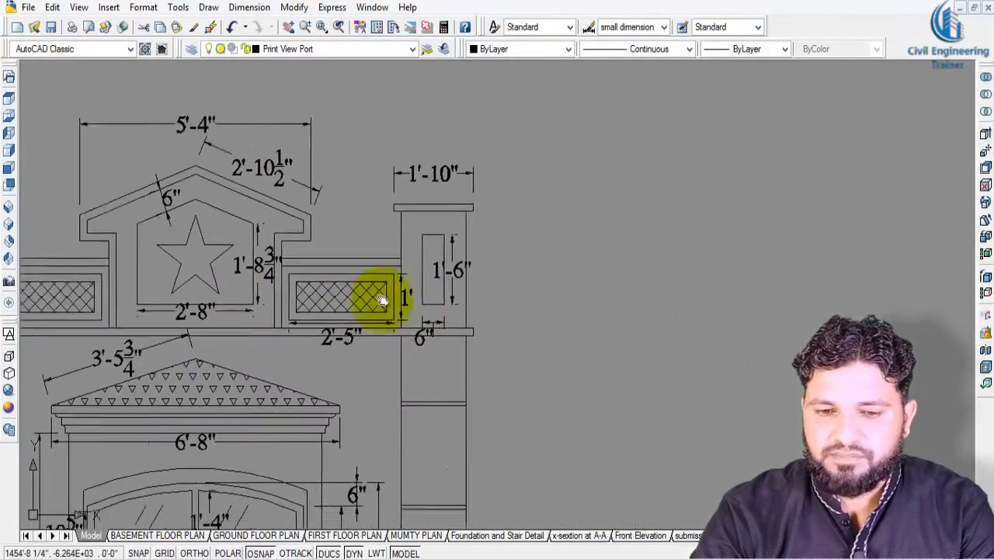
scroll(392, 311, "down", 2)
scroll(486, 417, "up", 1)
mouse_move(710, 459)
middle_mouse_down()
mouse_move(414, 321)
mouse_move(681, 244)
middle_mouse_up()
scroll(681, 244, "down", 4)
scroll(547, 303, "down", 2)
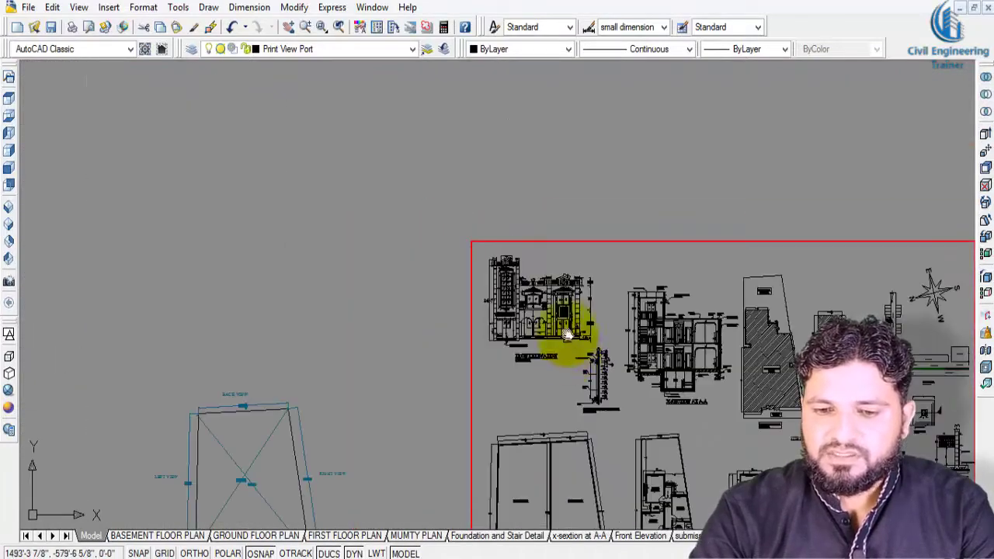
- Move down to the lower drawing sheets and zoom in on the floor plans and foundation detail
middle_click_drag(567, 334, 584, 268)
middle_click_drag(670, 424, 677, 288)
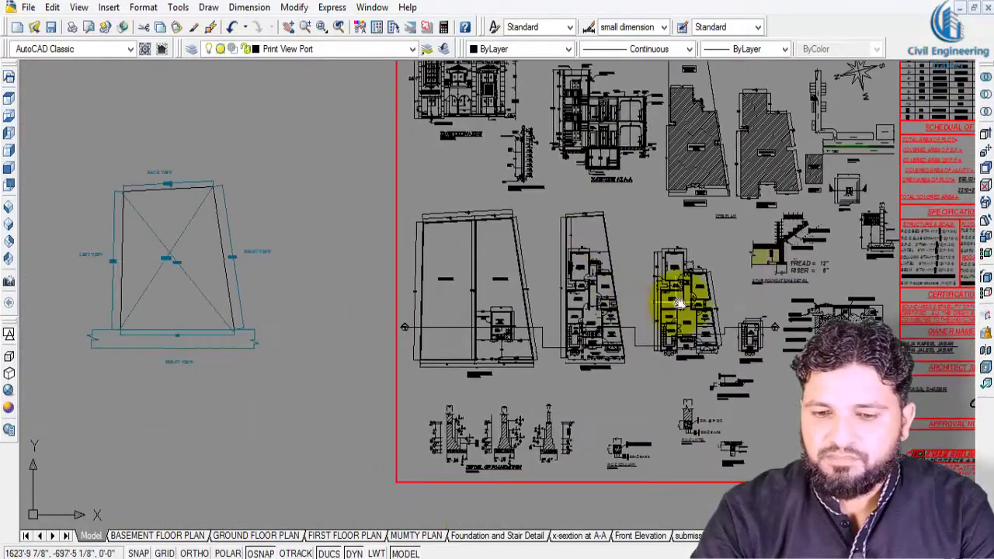
scroll(676, 288, "up", 1)
scroll(455, 399, "down", 3)
scroll(422, 395, "up", 3)
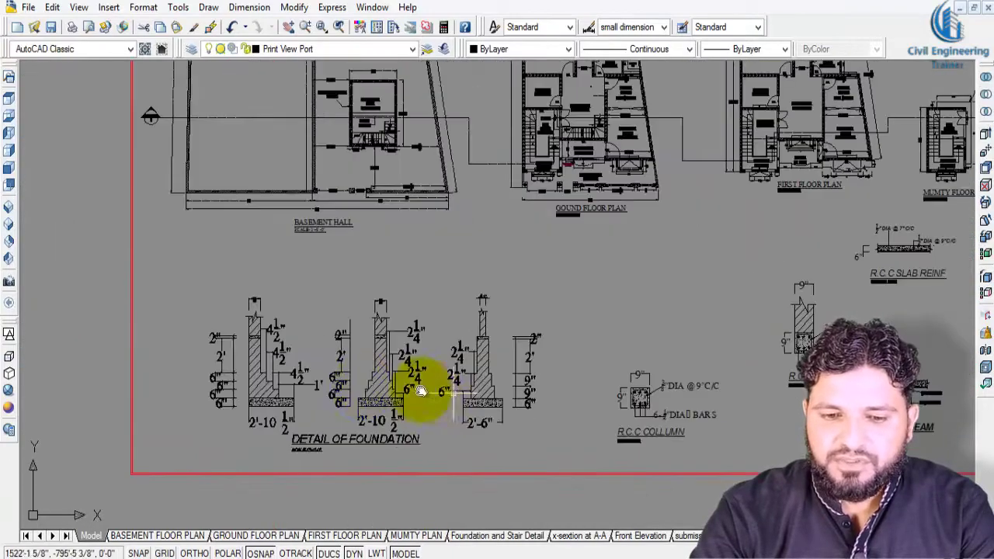
scroll(372, 389, "up", 2)
scroll(556, 359, "up", 2)
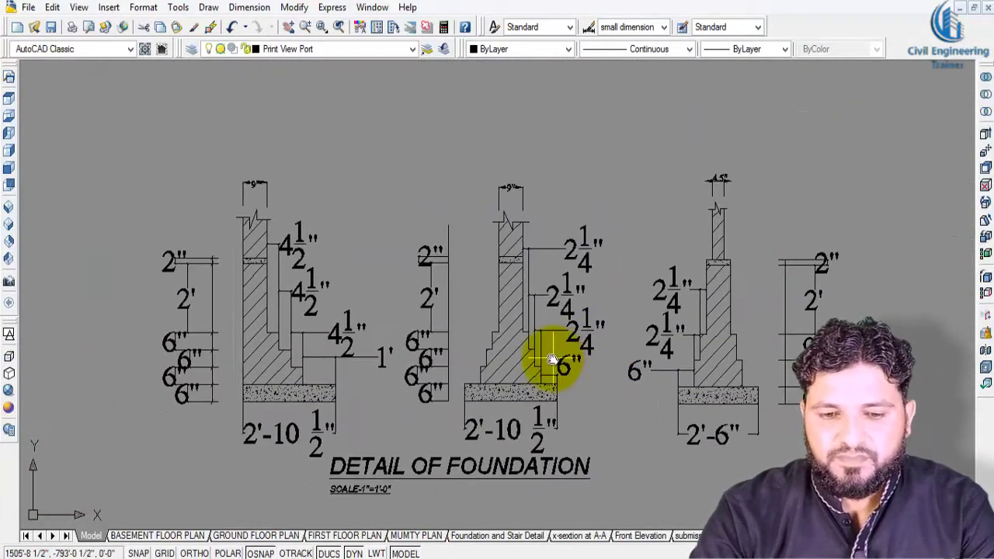
scroll(516, 352, "down", 5)
scroll(432, 433, "up", 1)
scroll(521, 333, "up", 1)
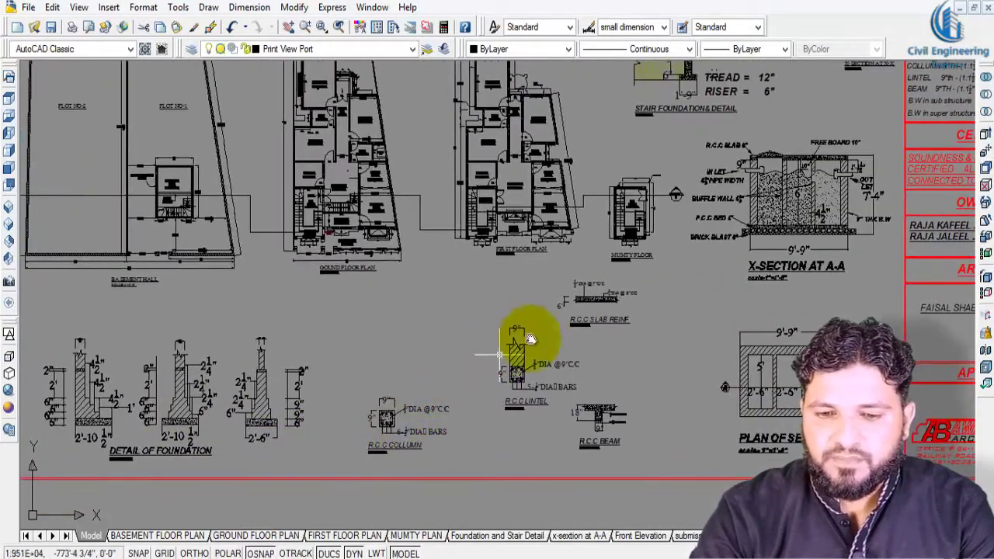
scroll(557, 448, "up", 1)
scroll(558, 448, "down", 2)
scroll(455, 344, "up", 1)
scroll(466, 433, "down", 1)
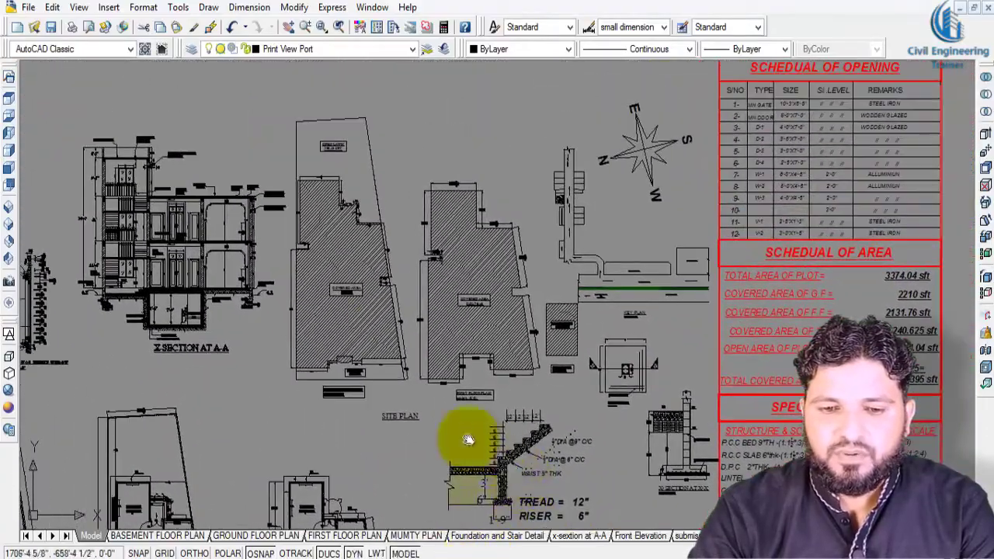
scroll(378, 294, "up", 4)
- Look over the site plan, the key plan with its north arrow, and the Schedule of Opening table
middle_click_drag(459, 240, 521, 76)
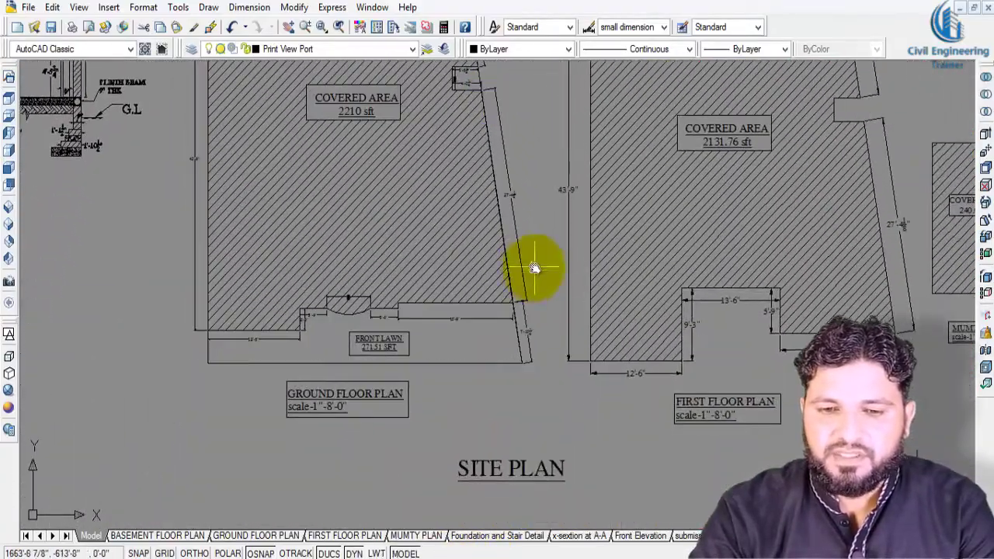
middle_click_drag(534, 268, 533, 461)
scroll(543, 365, "down", 3)
scroll(555, 405, "up", 1)
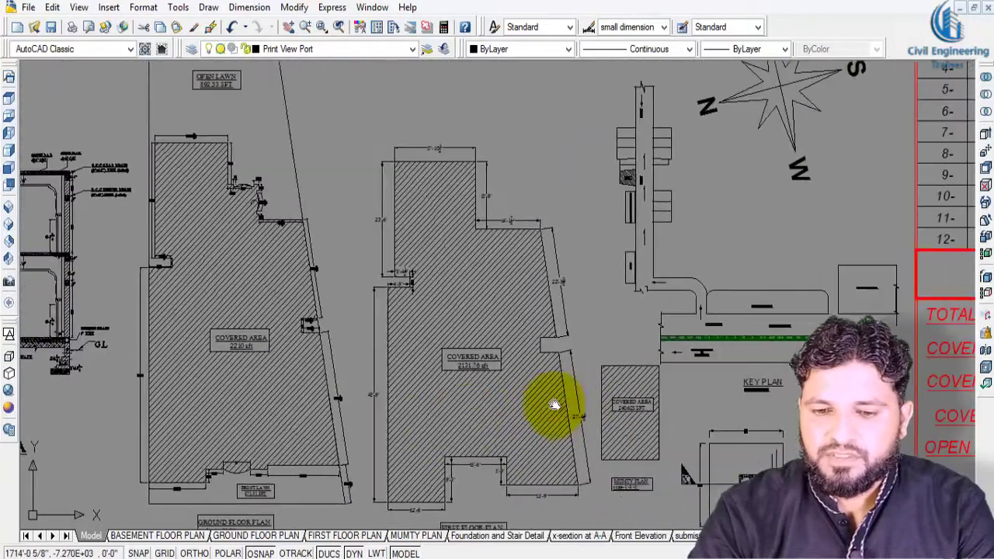
mouse_move(553, 405)
middle_mouse_down()
mouse_move(561, 344)
mouse_move(636, 410)
mouse_move(595, 218)
middle_mouse_up()
scroll(639, 433, "up", 1)
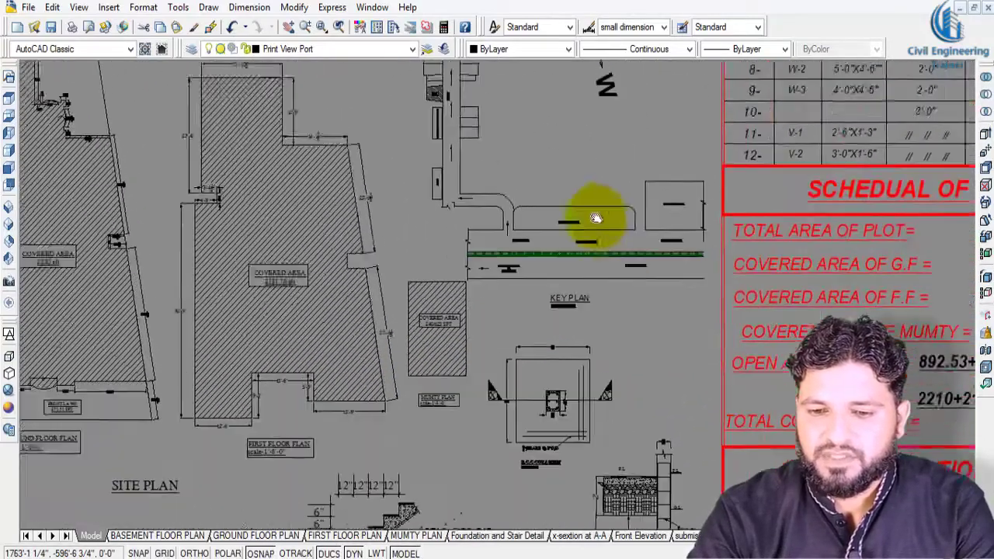
scroll(621, 332, "down", 2)
scroll(632, 421, "down", 1)
scroll(644, 222, "up", 1)
- Zoom and recentre on the Schedule of Opening table
scroll(649, 364, "up", 3)
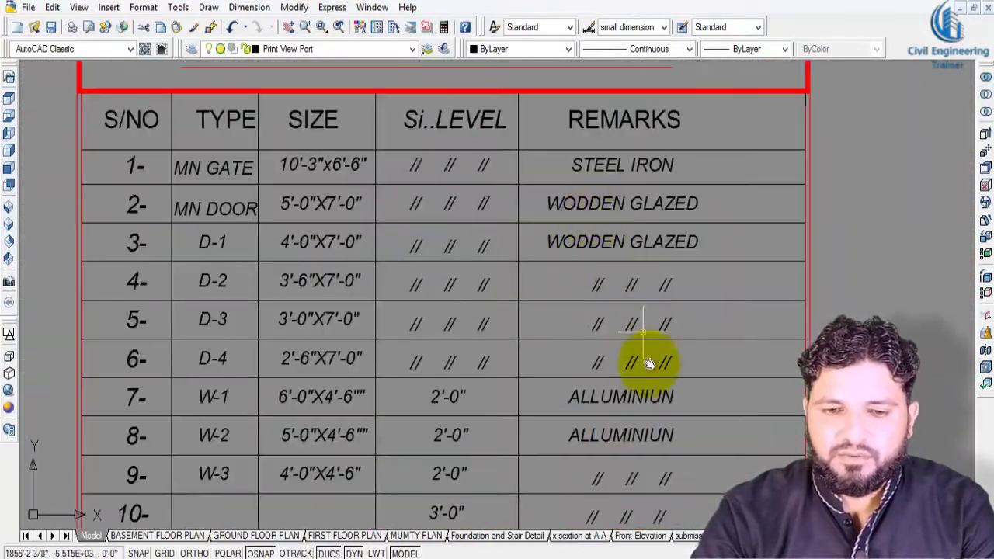
scroll(649, 363, "down", 3)
scroll(626, 311, "up", 1)
middle_click_drag(728, 309, 765, 285)
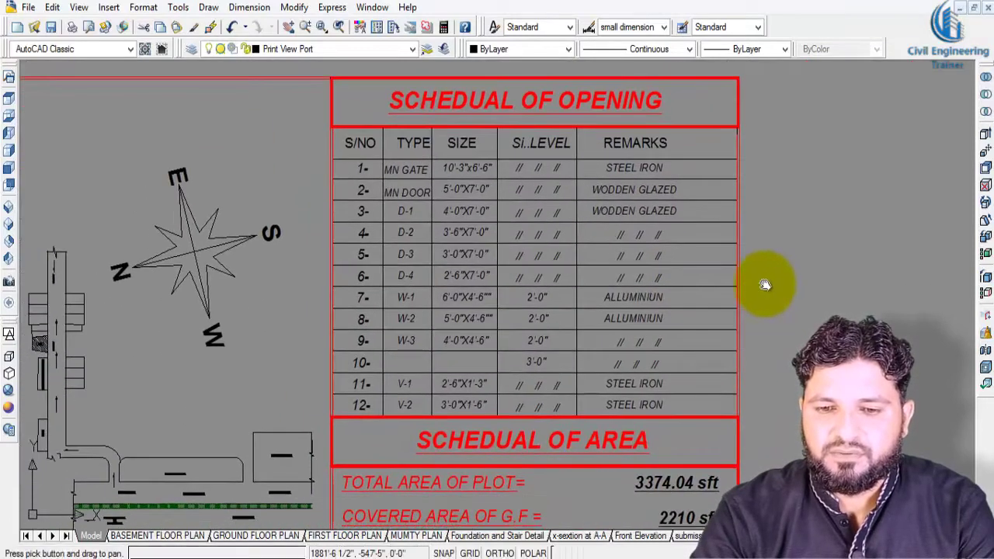
middle_click_drag(572, 332, 558, 324)
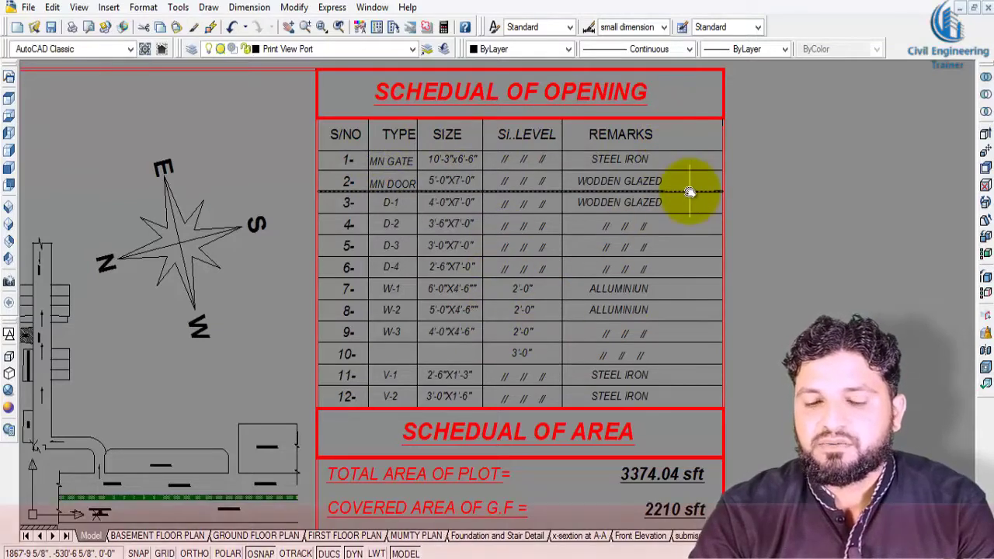
- Work down through the Schedule of Area to a close view of the Specification table
middle_click_drag(685, 394, 690, 126)
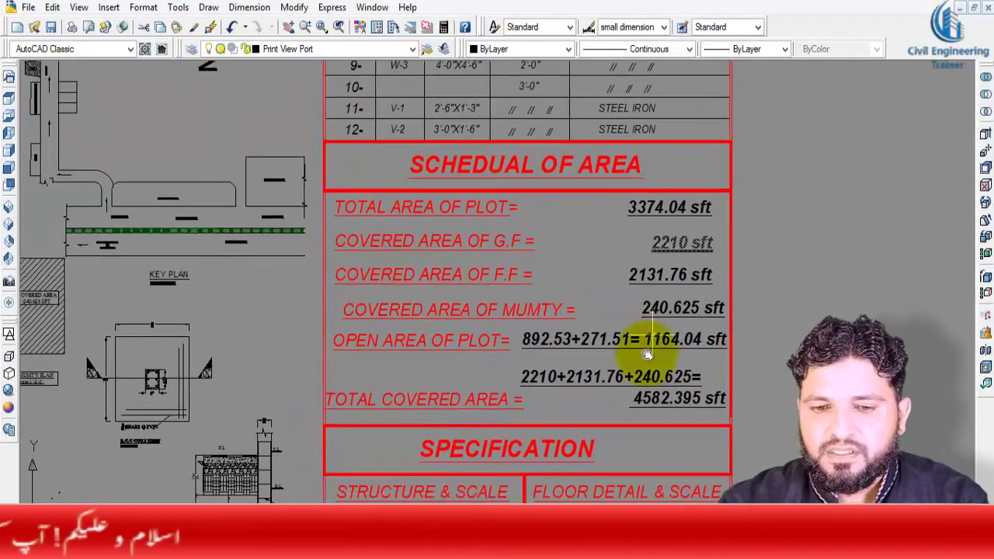
middle_click_drag(595, 375, 628, 189)
scroll(665, 394, "down", 2)
middle_click_drag(665, 394, 670, 310)
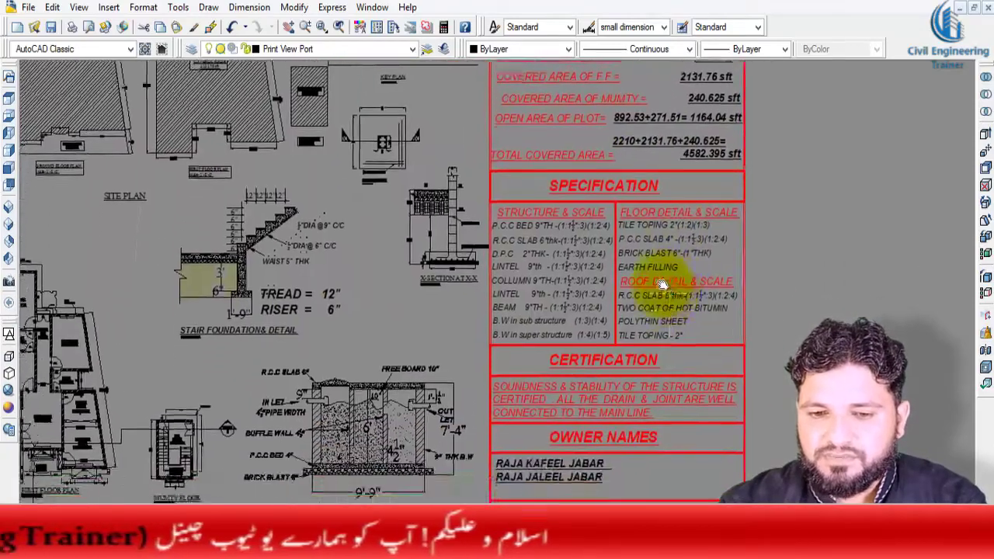
scroll(703, 310, "up", 3)
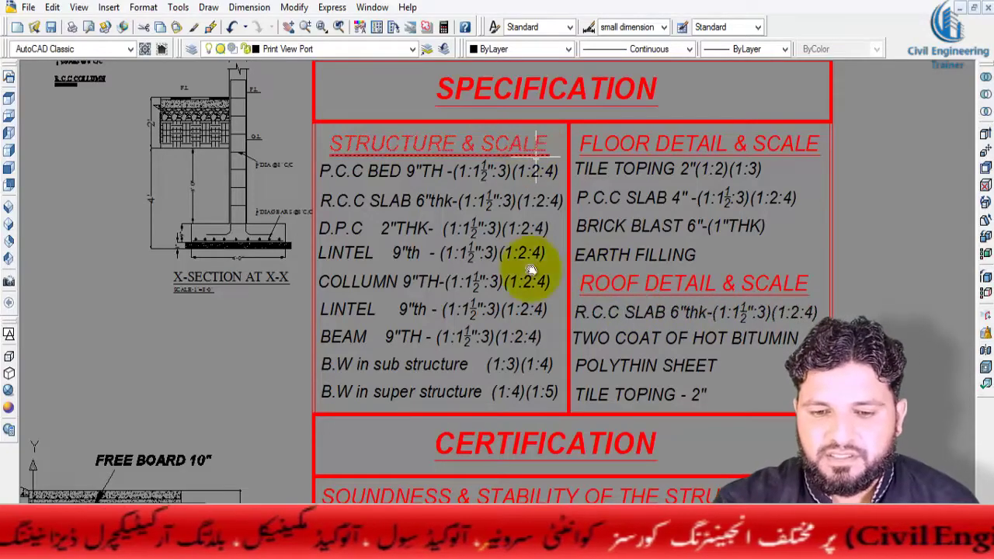
- Read the Certification and owner sections, then zoom out to the whole framed sheet
middle_click_drag(599, 439, 605, 209)
scroll(604, 210, "down", 4)
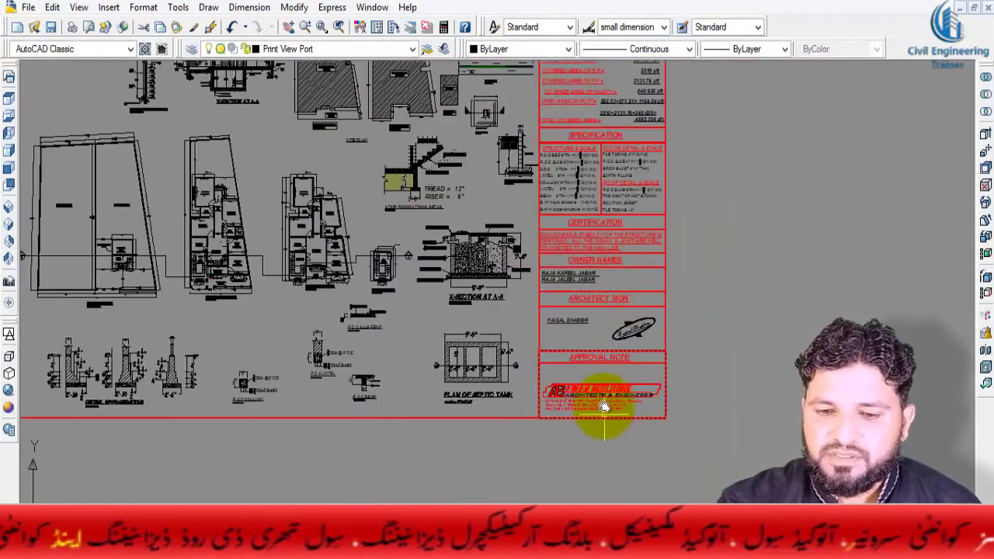
scroll(599, 410, "up", 3)
middle_click_drag(381, 402, 782, 397)
scroll(782, 397, "down", 5)
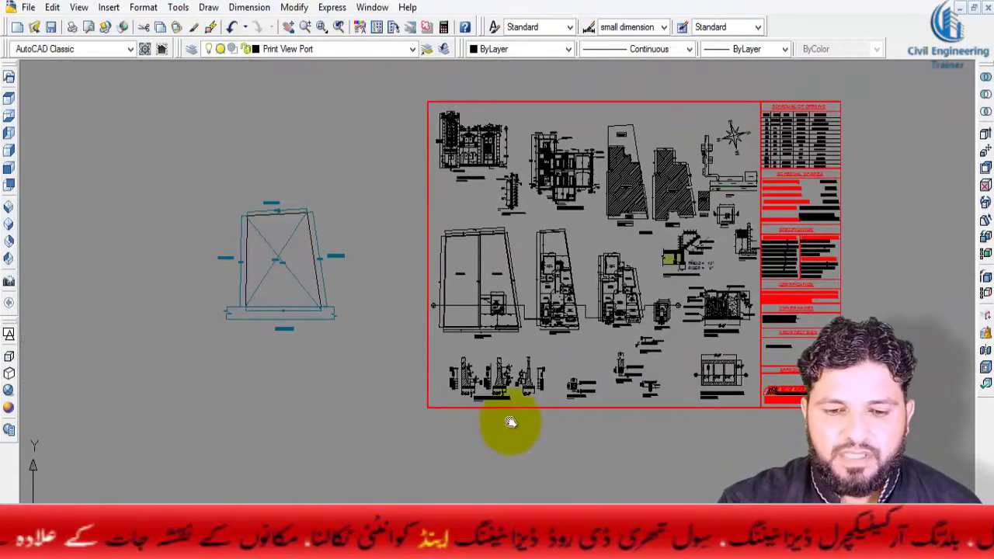
- Survey the whole sheet of drawings
middle_click_drag(511, 422, 568, 400)
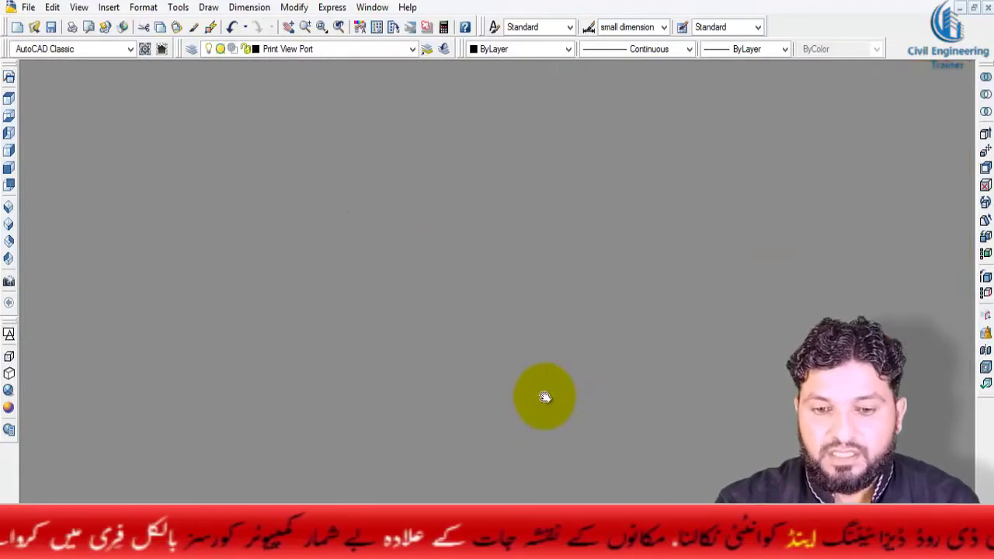
scroll(543, 399, "down", 2)
scroll(517, 355, "up", 1)
scroll(511, 355, "up", 2)
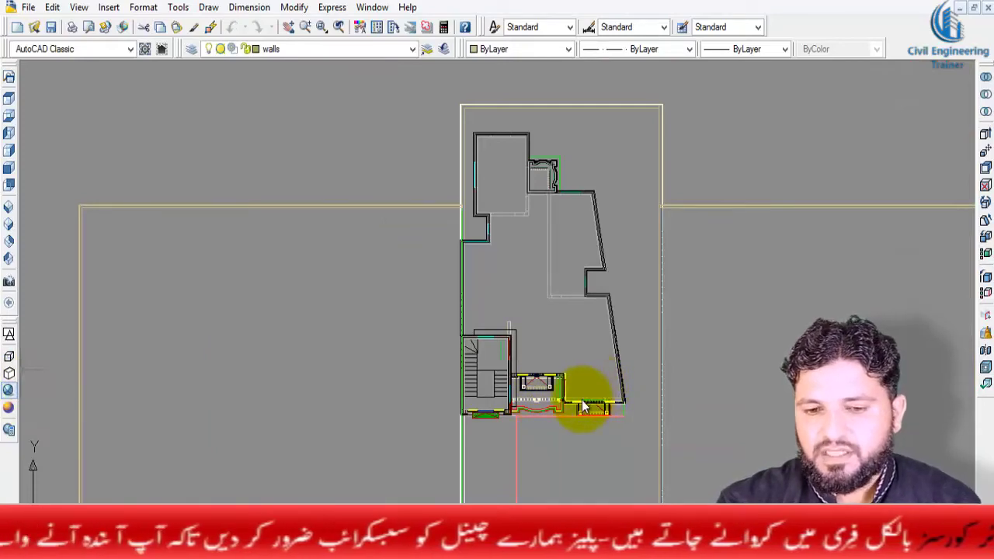
- Start 3D Orbit and tilt the colored house plan into an isometric 3D view
type("m")
type("3do")
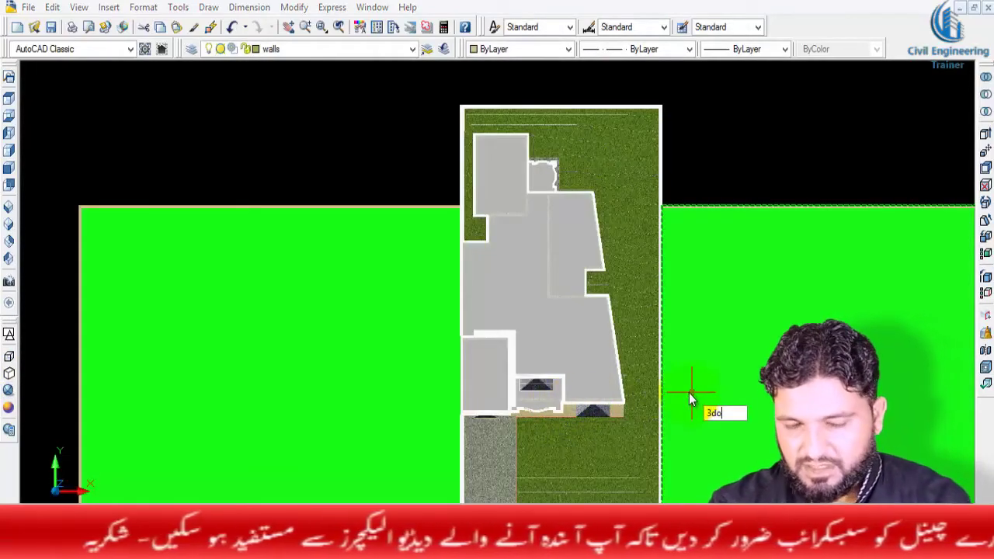
key("Return")
left_click(617, 412)
mouse_move(618, 411)
left_mouse_down()
mouse_move(635, 237)
mouse_move(626, 261)
left_mouse_up()
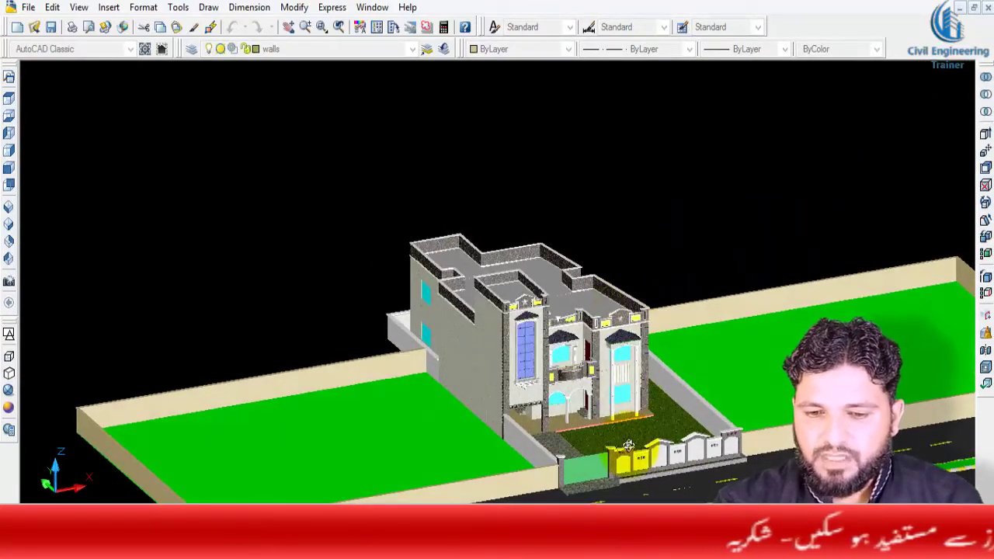
scroll(627, 477, "up", 3)
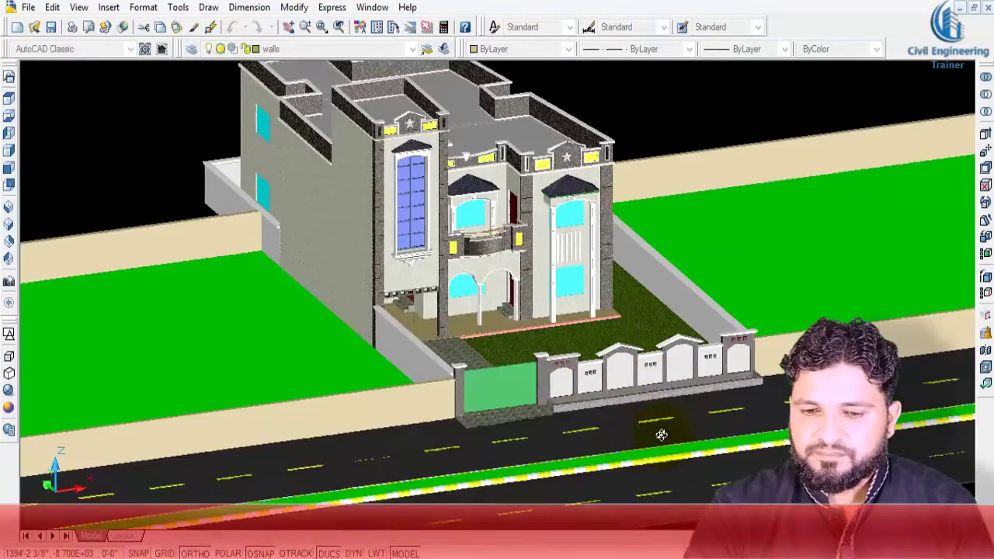
scroll(644, 378, "up", 3)
scroll(502, 335, "up", 2)
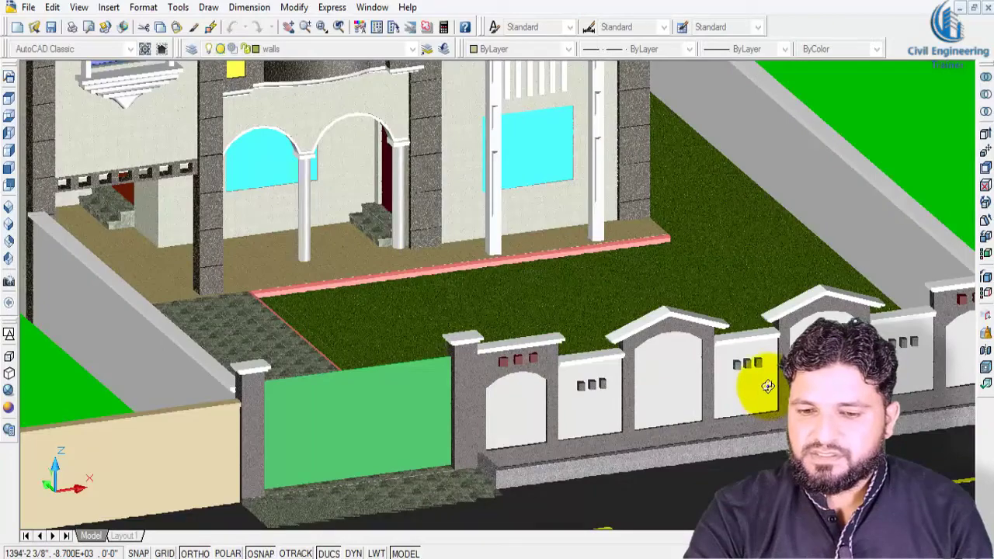
mouse_move(744, 389)
left_mouse_down()
mouse_move(714, 399)
mouse_move(775, 386)
mouse_move(764, 388)
left_mouse_up()
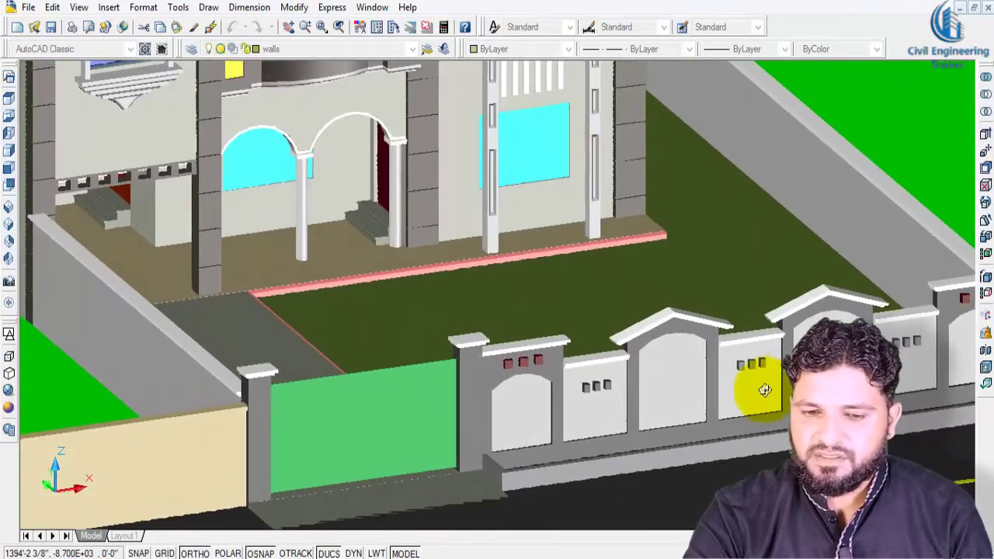
mouse_move(472, 421)
left_mouse_down()
mouse_move(701, 399)
mouse_move(660, 408)
left_mouse_up()
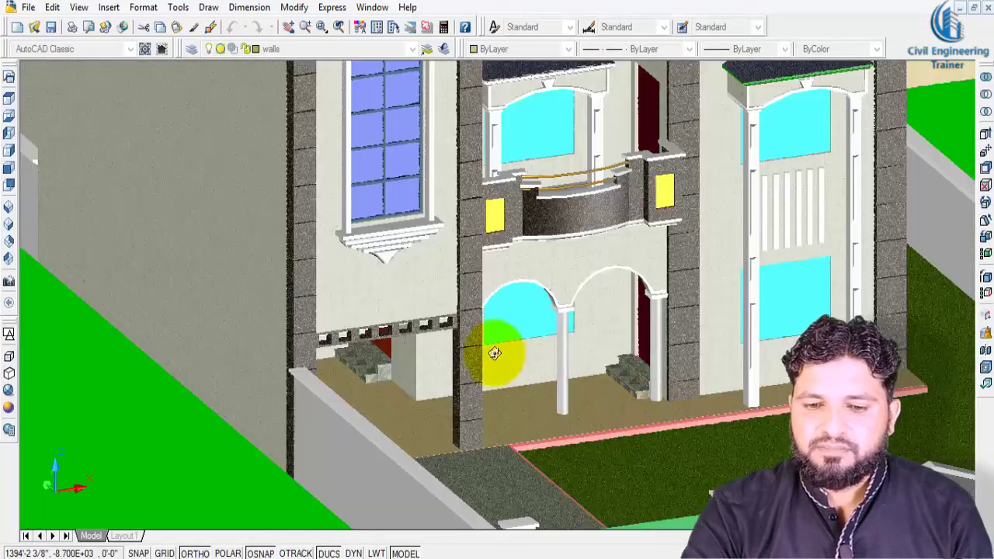
mouse_move(689, 439)
left_mouse_down()
mouse_move(717, 471)
mouse_move(660, 442)
mouse_move(526, 443)
mouse_move(544, 455)
mouse_move(489, 497)
mouse_move(473, 380)
left_mouse_up()
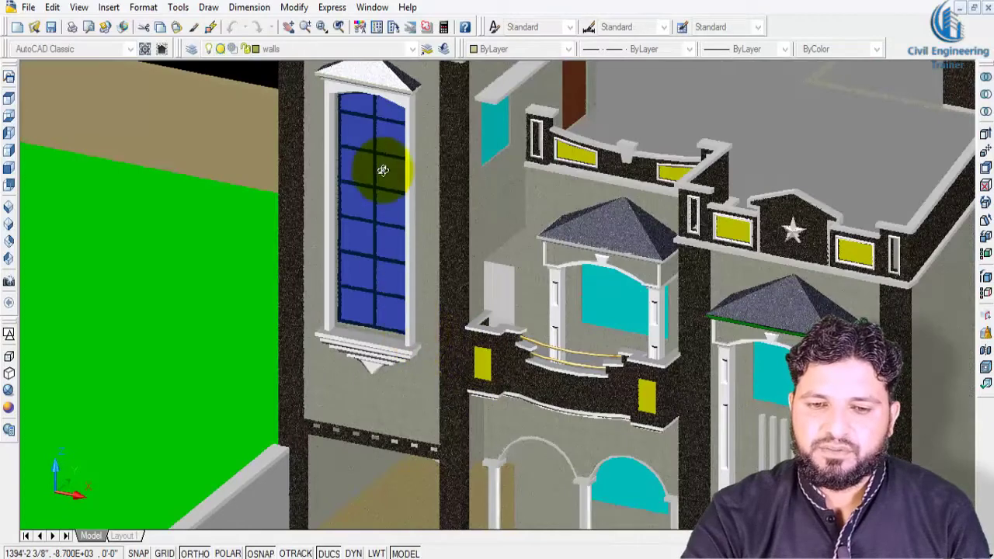
mouse_move(401, 206)
left_mouse_down()
mouse_move(393, 304)
mouse_move(399, 212)
left_mouse_up()
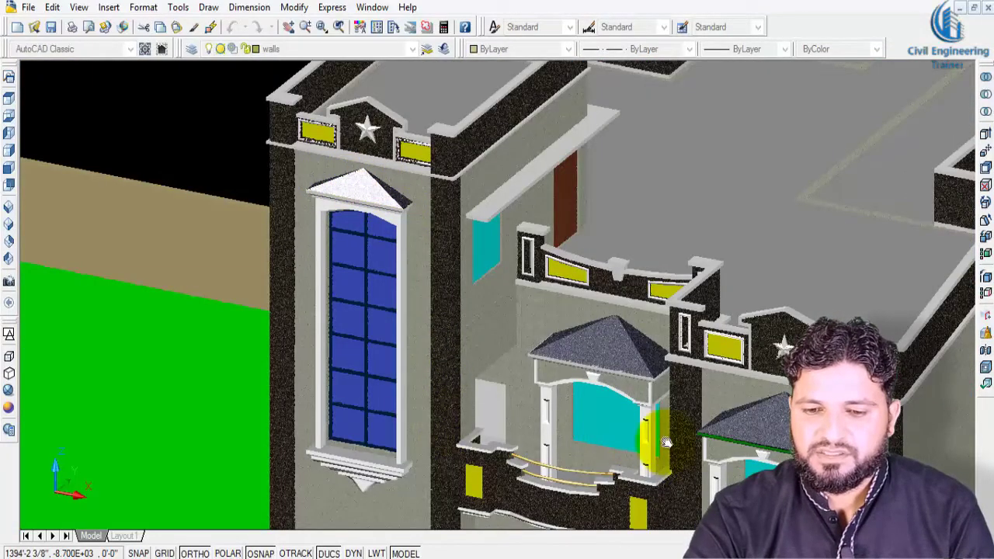
mouse_move(667, 442)
left_mouse_down()
mouse_move(546, 326)
mouse_move(648, 414)
mouse_move(730, 418)
mouse_move(750, 407)
mouse_move(770, 411)
mouse_move(781, 398)
mouse_move(798, 291)
left_mouse_up()
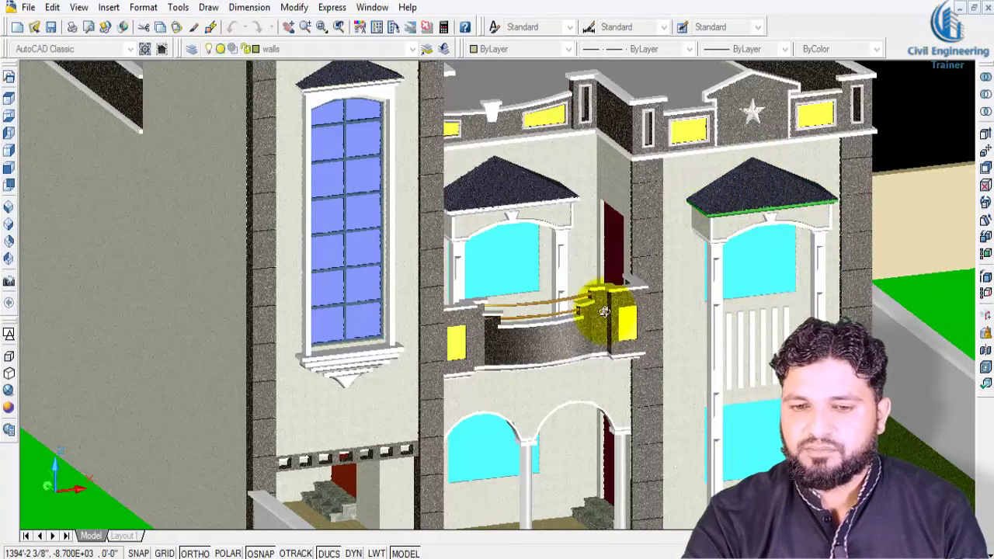
mouse_move(606, 431)
left_mouse_down()
mouse_move(472, 344)
mouse_move(415, 349)
left_mouse_up()
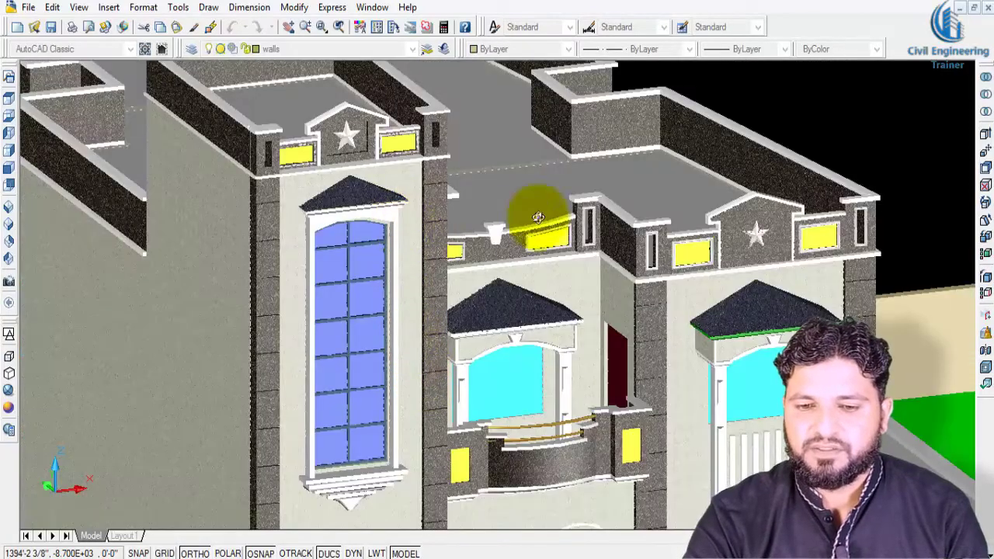
left_click_drag(672, 228, 559, 357)
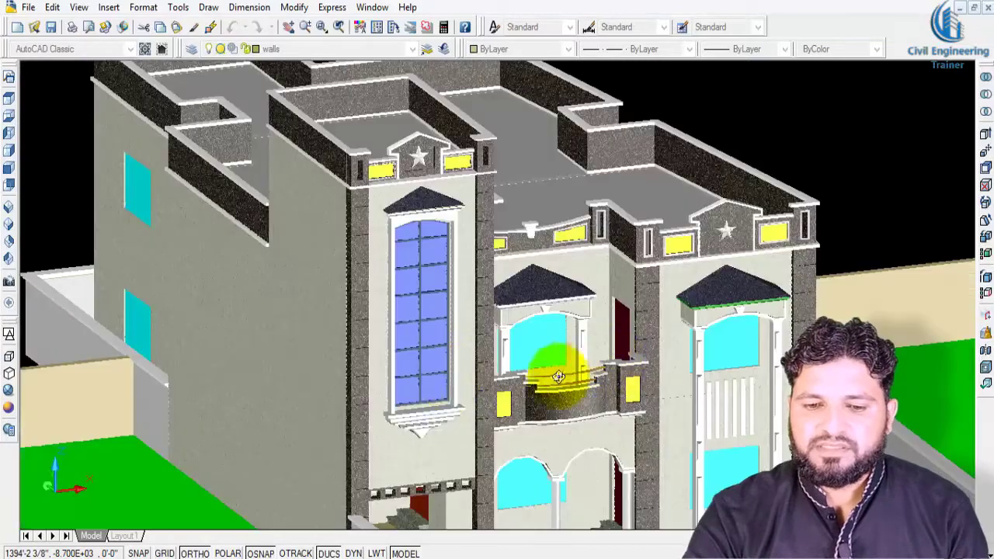
left_click_drag(600, 414, 560, 415)
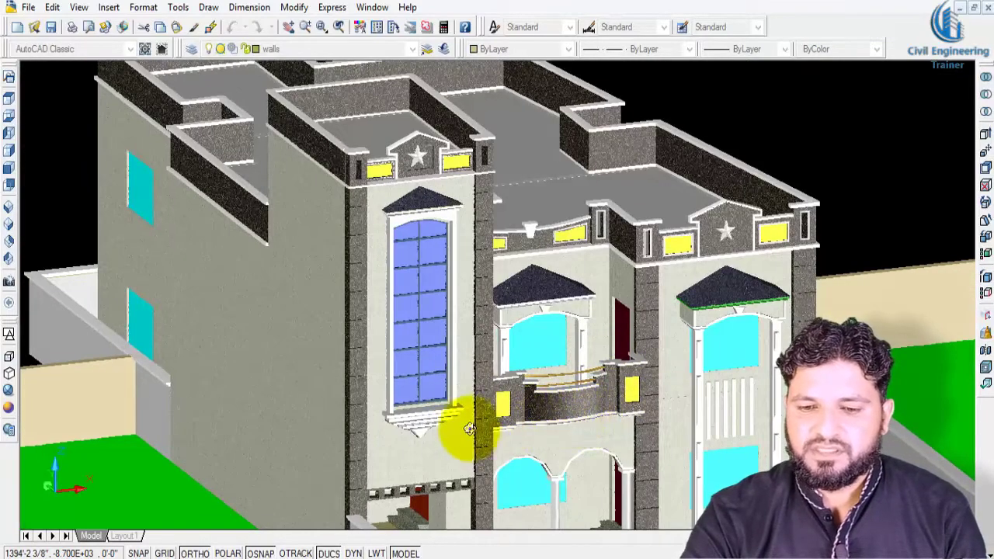
mouse_move(384, 355)
left_mouse_down()
mouse_move(574, 399)
mouse_move(293, 426)
mouse_move(581, 473)
mouse_move(455, 288)
left_mouse_up()
- Orbit the house model from a high roof-and-lawn view round to a close street-front view
scroll(657, 366, "up", 5)
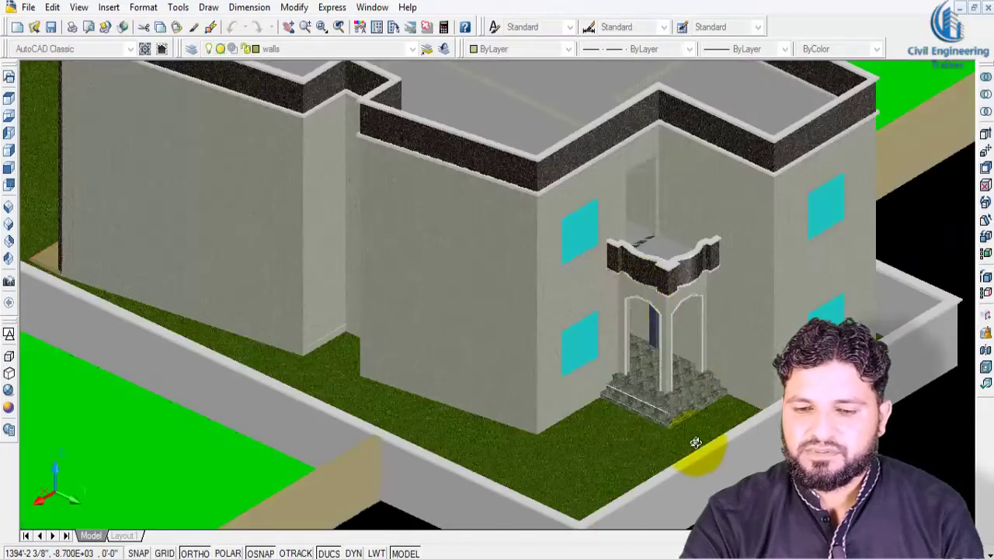
mouse_move(696, 443)
left_mouse_down()
mouse_move(725, 388)
mouse_move(585, 382)
mouse_move(386, 406)
mouse_move(577, 333)
mouse_move(555, 331)
mouse_move(555, 315)
mouse_move(586, 261)
left_mouse_up()
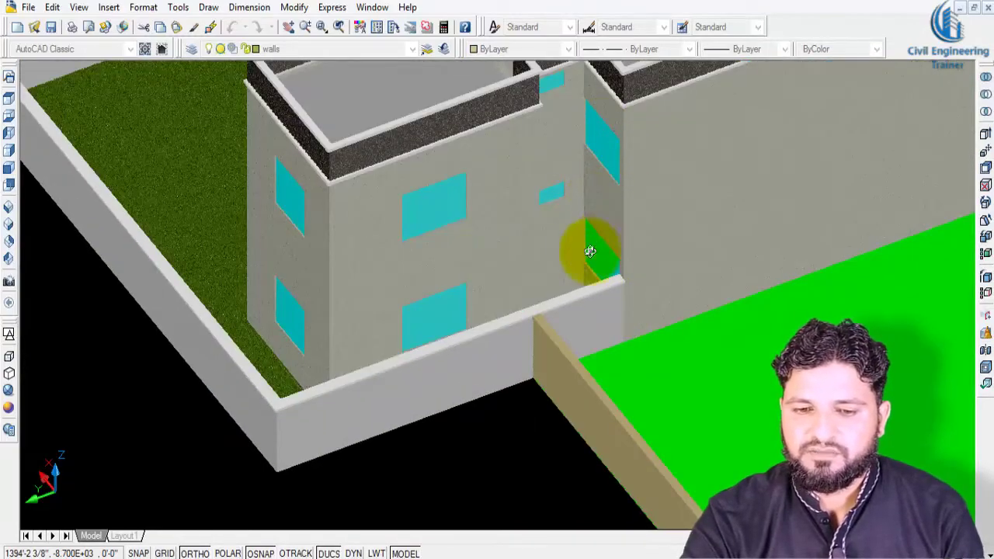
mouse_move(417, 370)
left_mouse_down()
mouse_move(419, 362)
mouse_move(627, 345)
left_mouse_up()
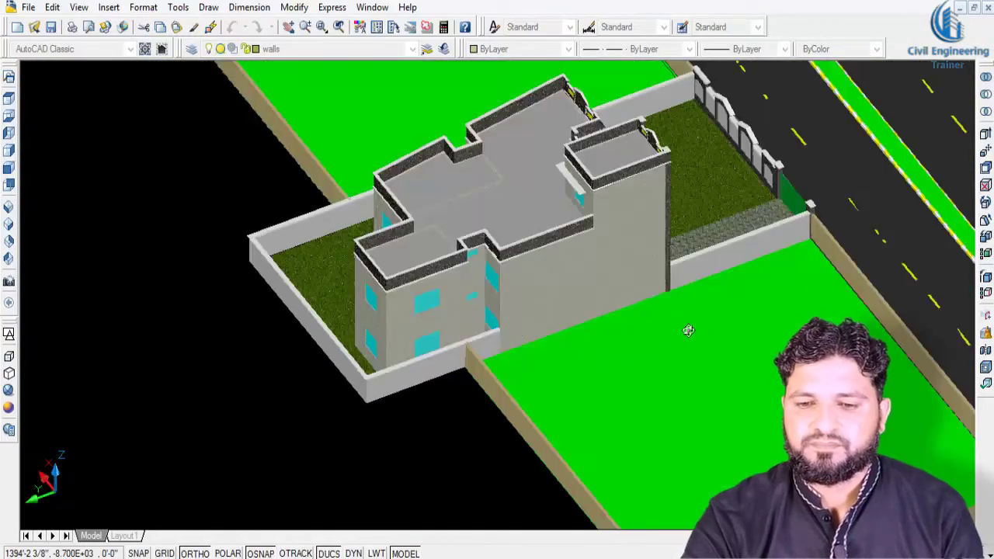
mouse_move(688, 330)
left_mouse_down()
mouse_move(510, 310)
mouse_move(529, 277)
left_mouse_up()
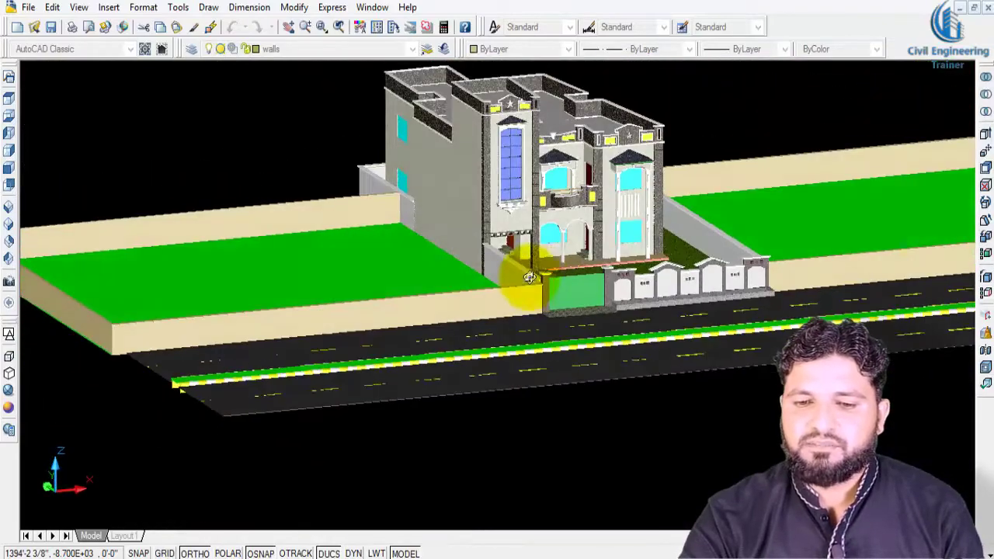
middle_click_drag(574, 292, 583, 348)
scroll(597, 321, "up", 2)
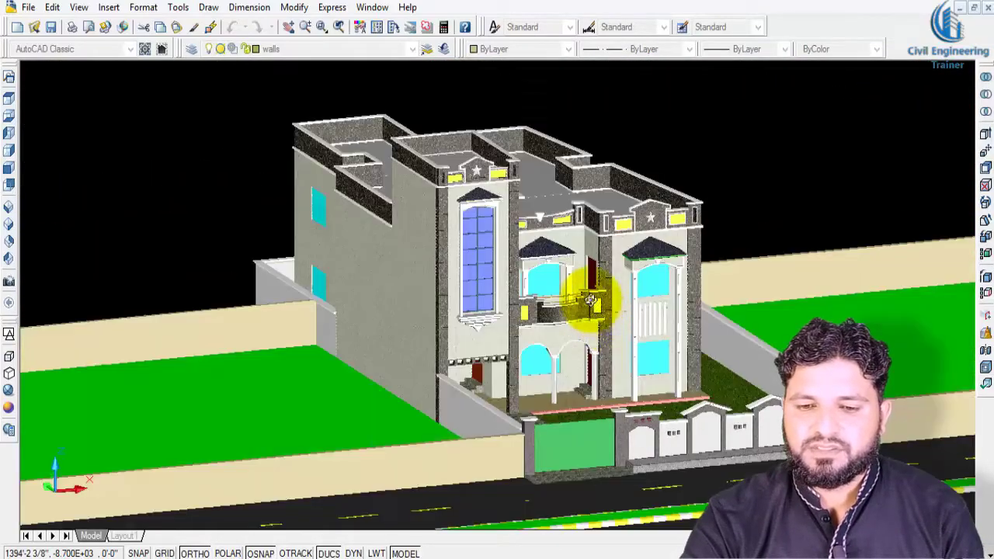
mouse_move(591, 299)
left_mouse_down()
mouse_move(659, 349)
mouse_move(563, 365)
mouse_move(654, 354)
mouse_move(666, 411)
mouse_move(626, 373)
mouse_move(576, 358)
left_mouse_up()
scroll(610, 357, "up", 2)
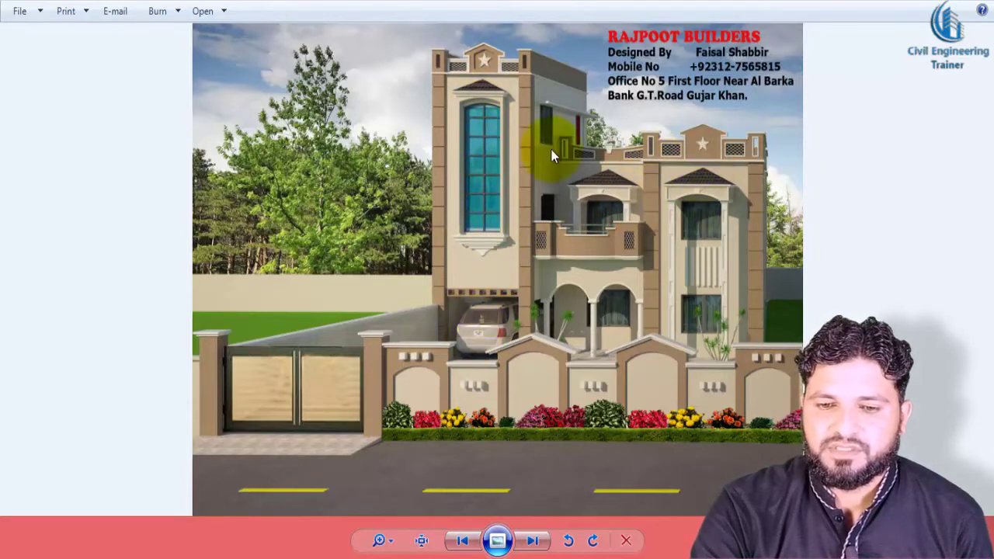
- Advance two renders to the mirrored view with the car porch and parked car on the right
left_click(531, 544)
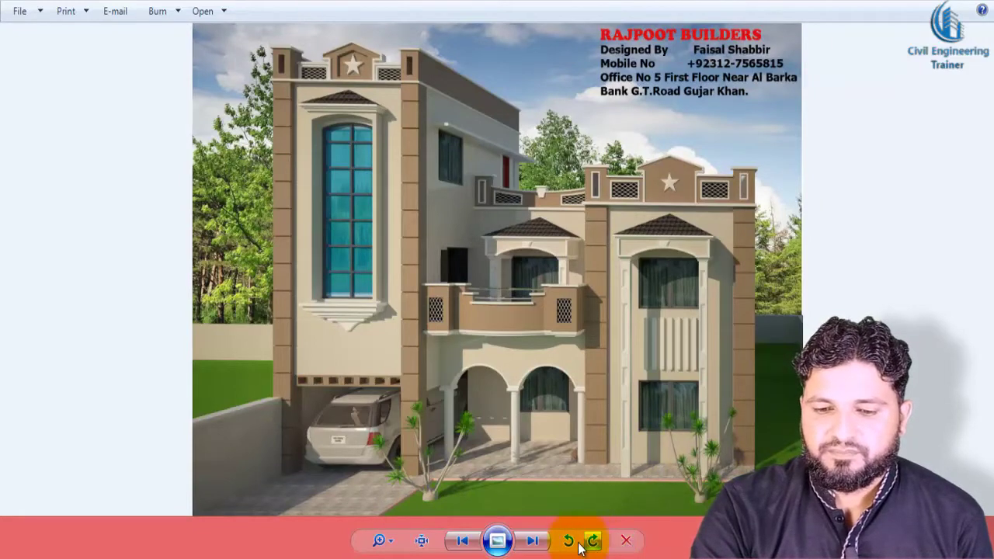
left_click(541, 543)
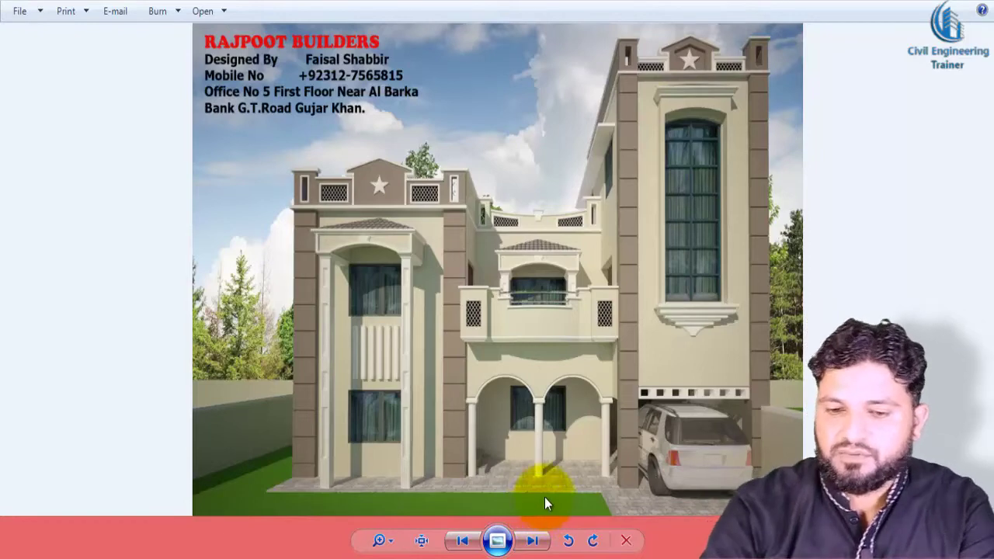
scroll(545, 373, "up", 2)
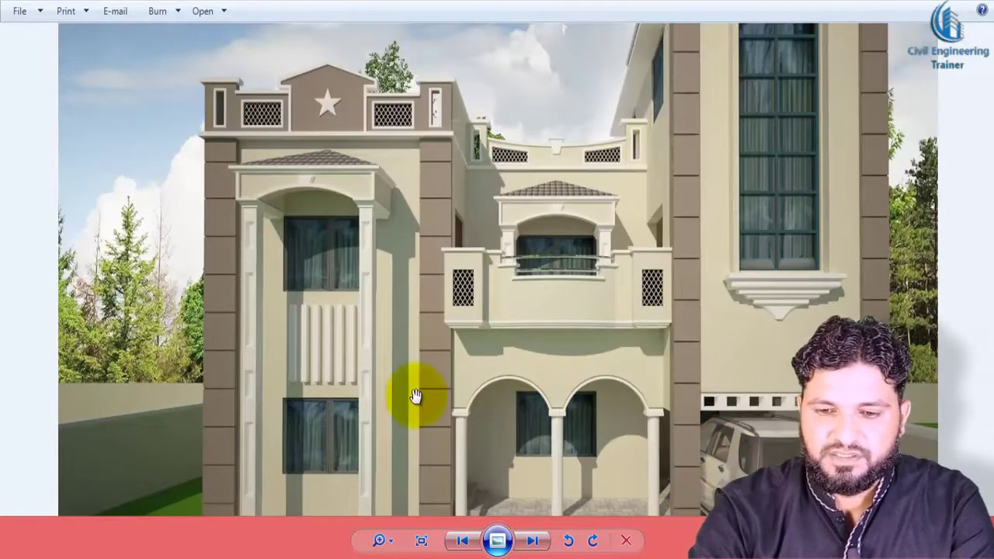
scroll(412, 394, "down", 2)
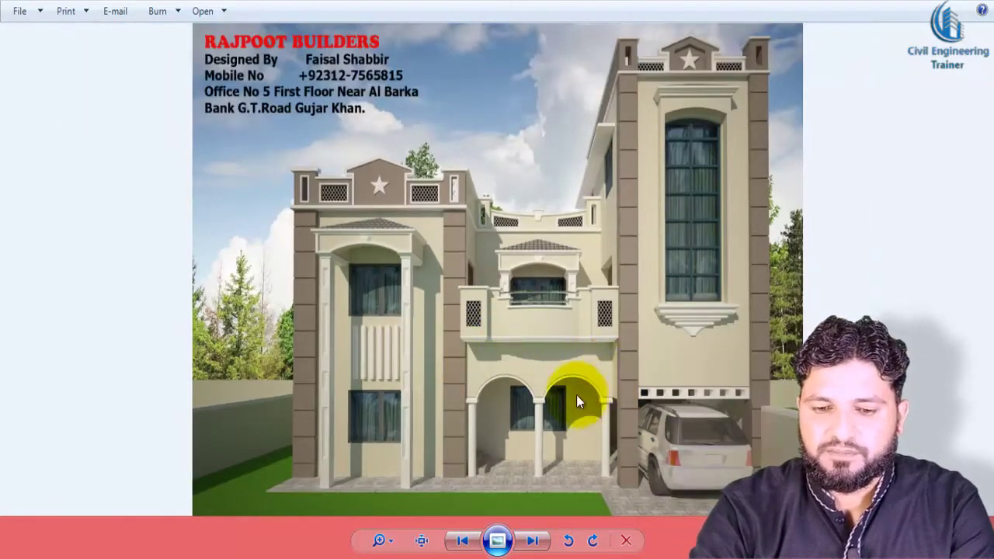
left_click(466, 543)
left_click(466, 543)
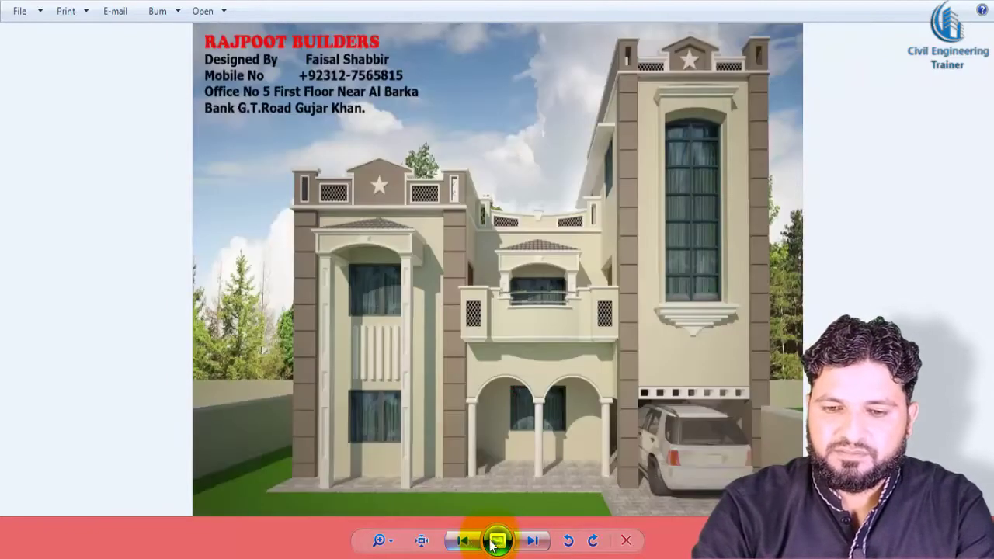
left_click(534, 543)
left_click(535, 543)
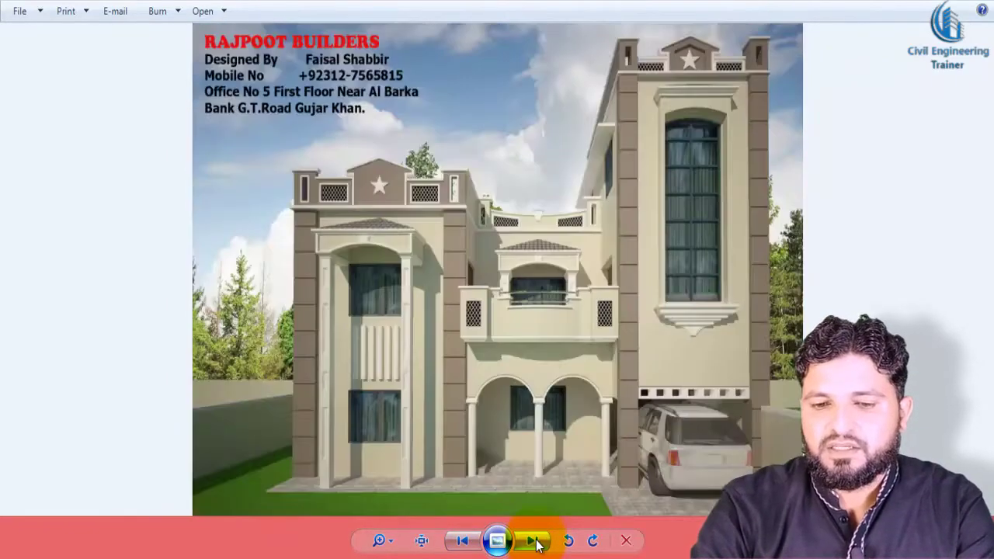
scroll(582, 416, "up", 2)
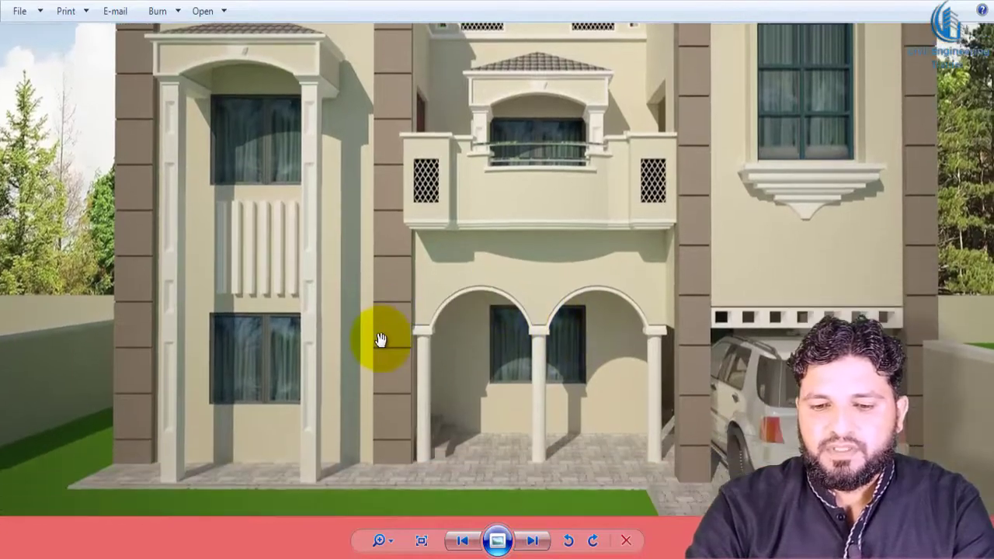
scroll(521, 407, "down", 1)
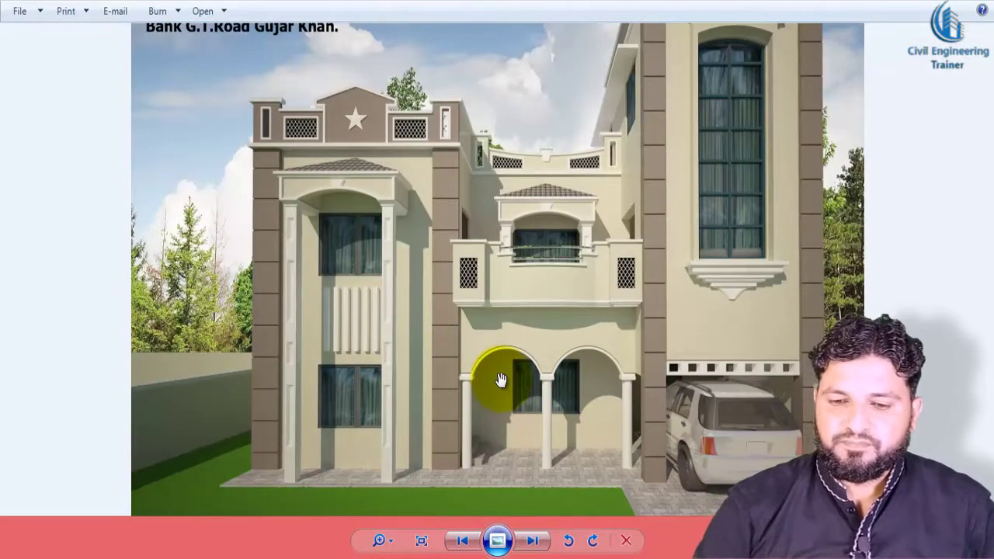
scroll(497, 382, "down", 1)
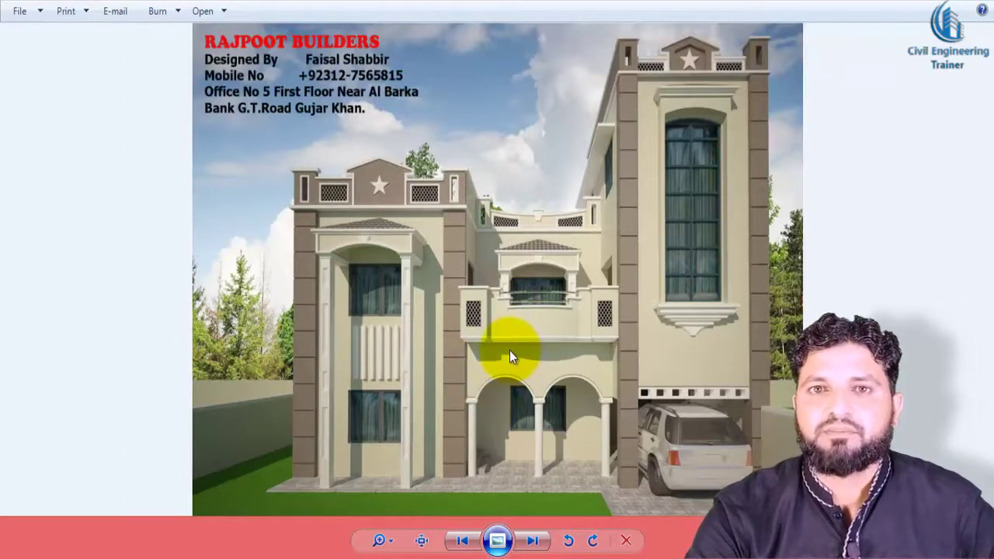